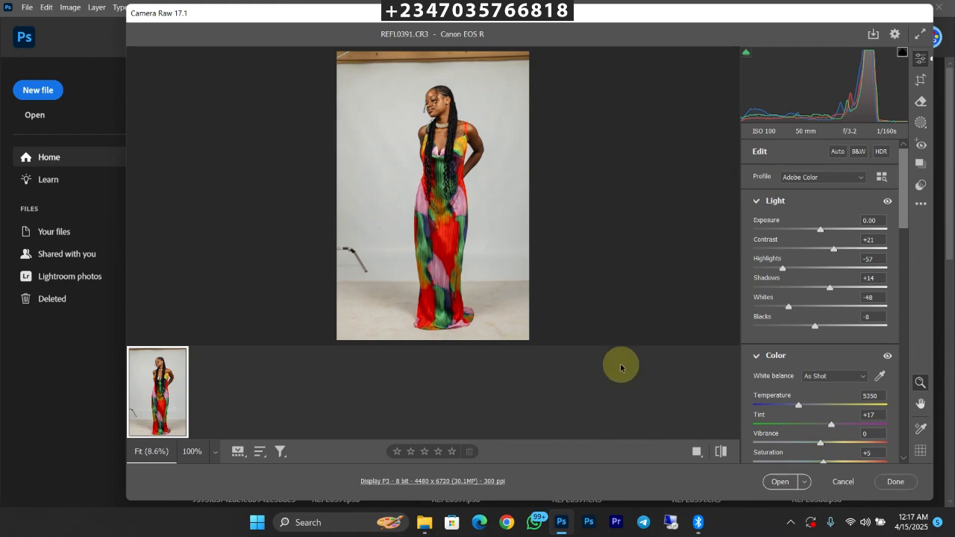
Step: Open the raw photo REFL0391 from Camera Raw as a normal image and collapse the document's properties
{"action": "left_click", "coordinate": [780, 483]}
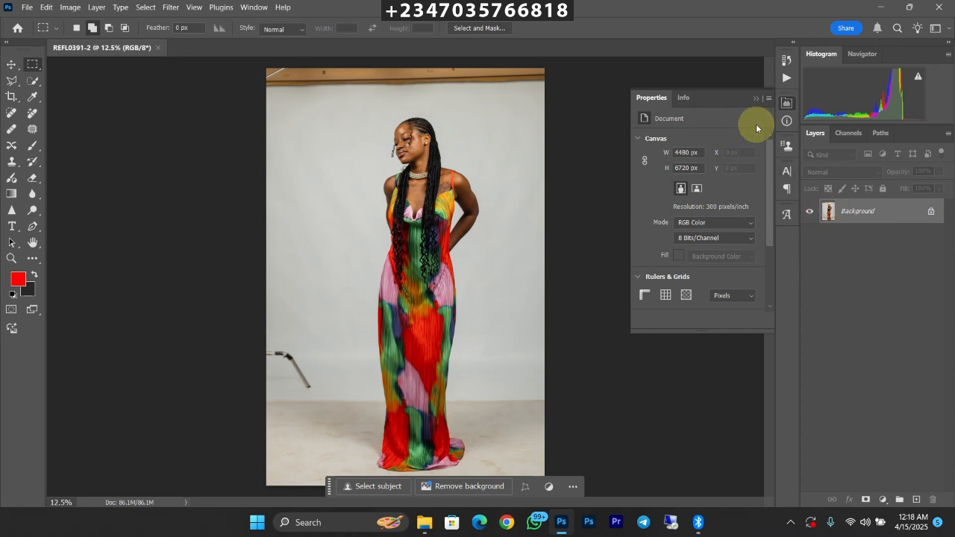
{"action": "left_click", "coordinate": [755, 97]}
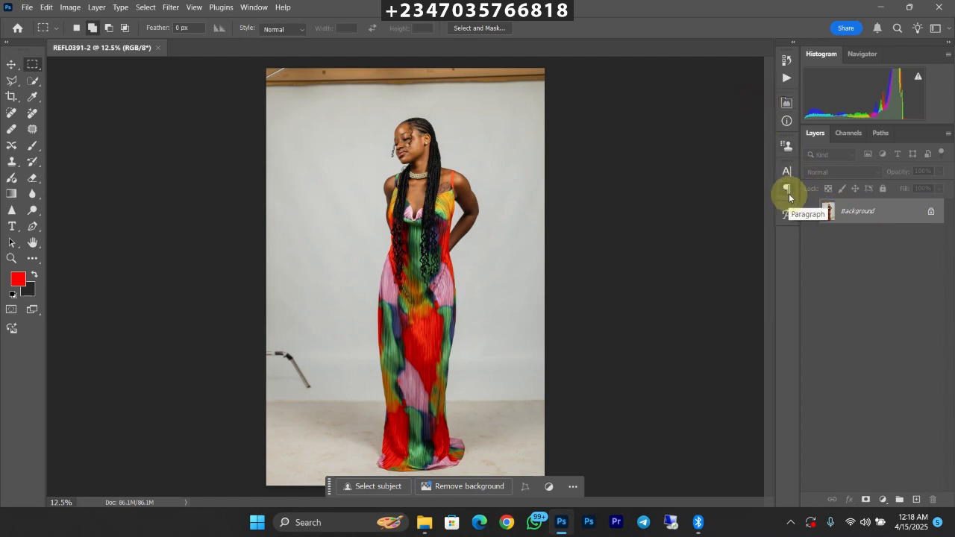
{"action": "key", "text": "ctrl+minus"}
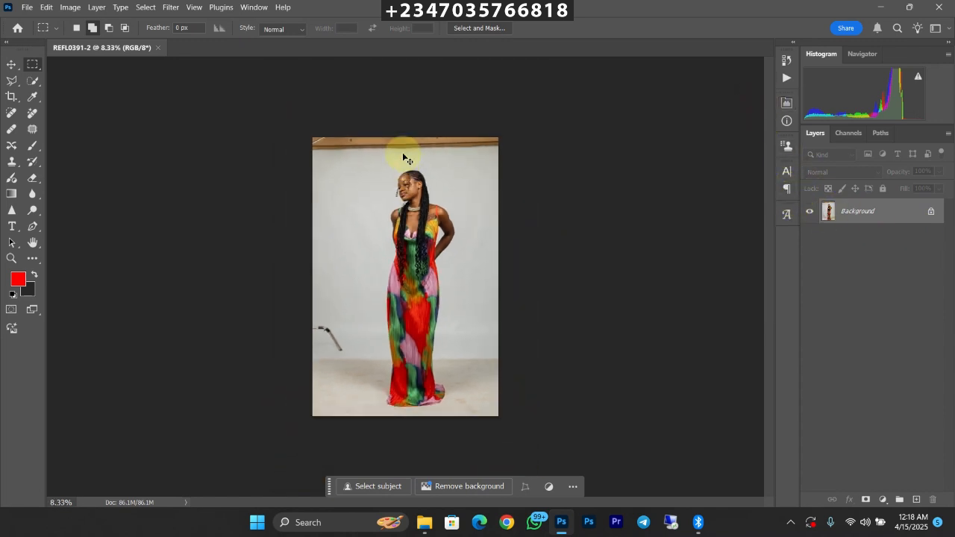
{"action": "key", "text": "ctrl+plus"}
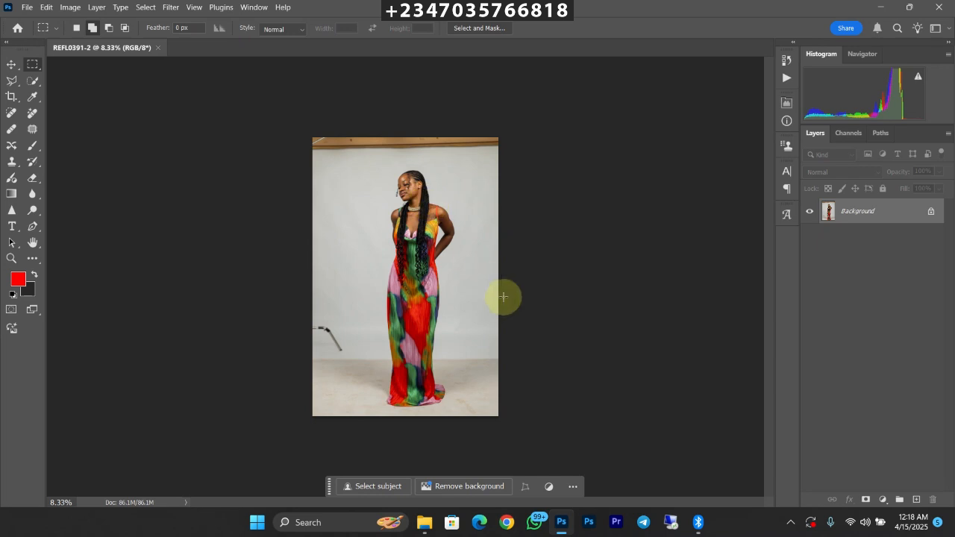
Step: Expand the canvas past all sides of the photo with the Crop tool at a 4:5 (8:10) ratio
{"action": "key", "text": "c"}
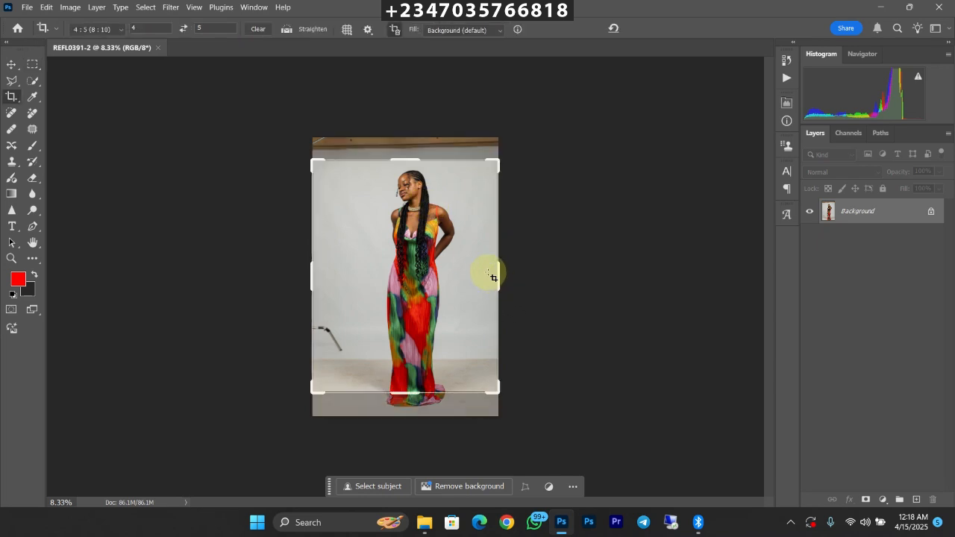
{"action": "left_click_drag", "start_coordinate": [409, 393], "coordinate": [413, 416]}
{"action": "left_click_drag", "start_coordinate": [410, 138], "coordinate": [404, 87]}
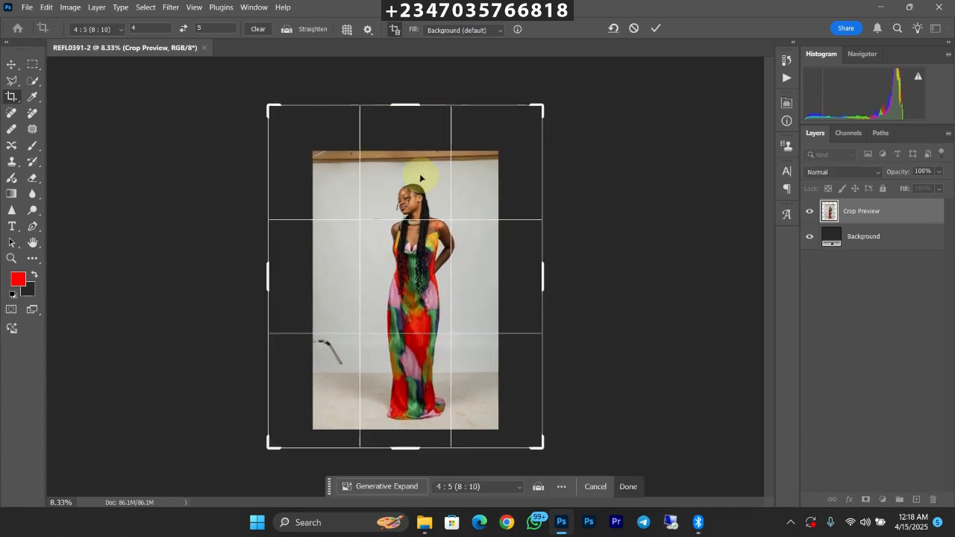
{"action": "key", "text": "ctrl+minus"}
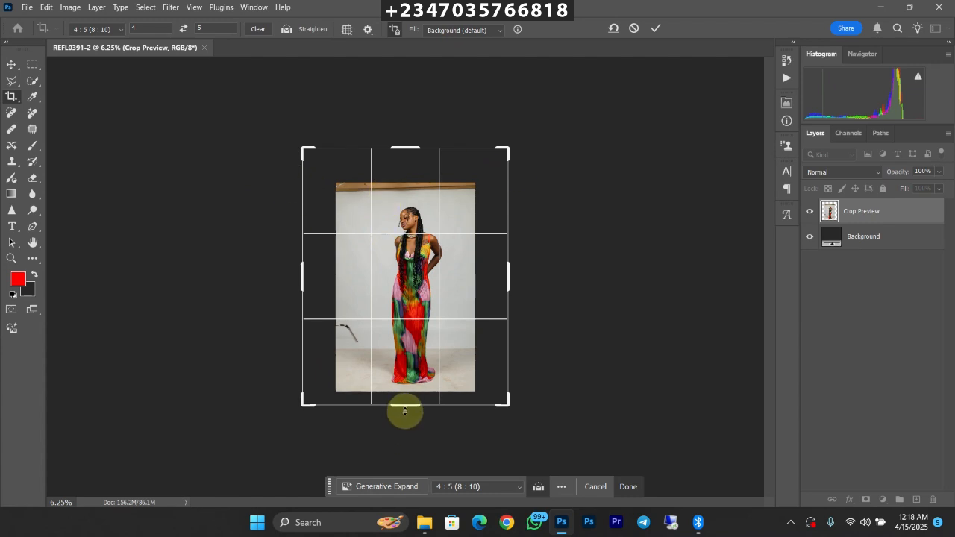
{"action": "left_click_drag", "start_coordinate": [404, 411], "coordinate": [403, 413]}
{"action": "left_click_drag", "start_coordinate": [395, 147], "coordinate": [405, 132]}
{"action": "left_click_drag", "start_coordinate": [418, 284], "coordinate": [417, 284]}
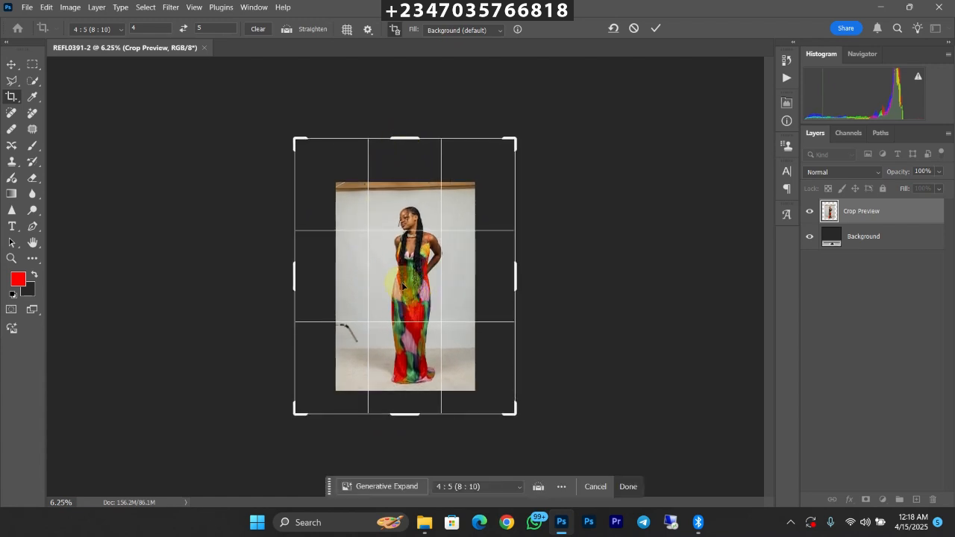
{"action": "key", "text": "Return"}
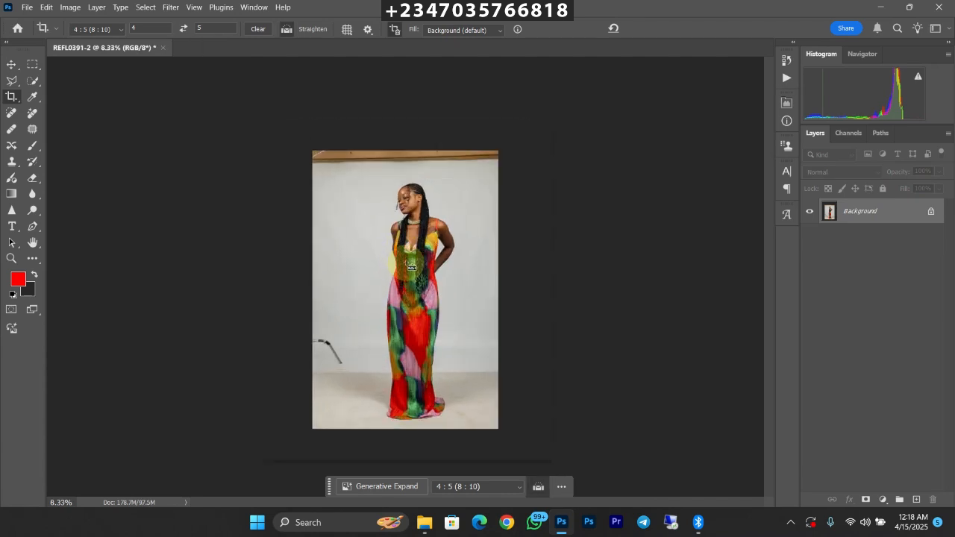
Step: Duplicate the Background layer and select the woman on the copy with Select Subject
{"action": "key", "text": "ctrl+j"}
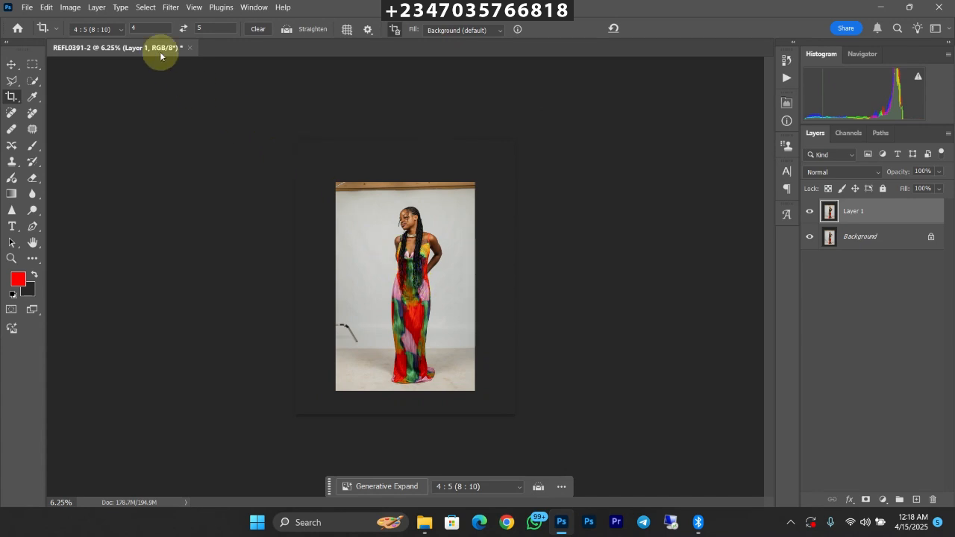
{"action": "left_click", "coordinate": [33, 82]}
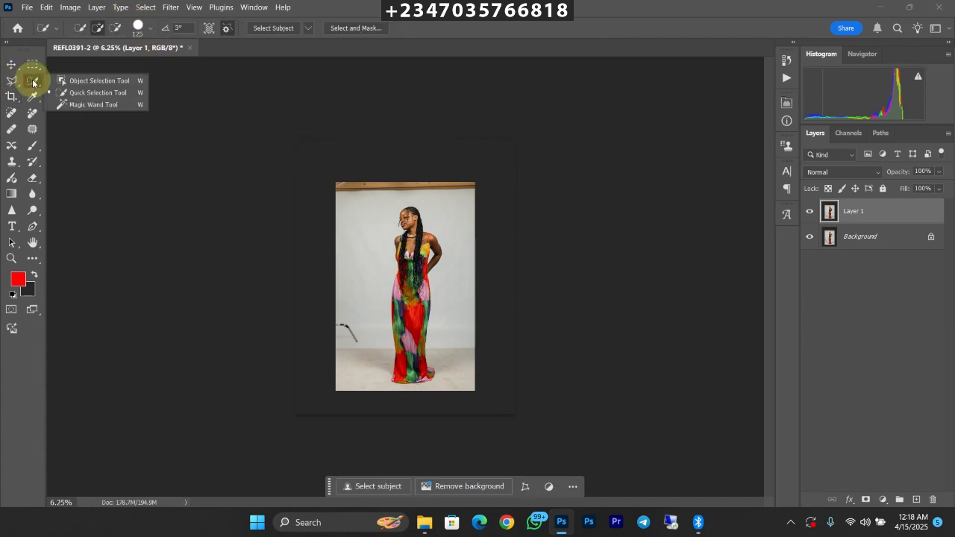
{"action": "left_click", "coordinate": [71, 94]}
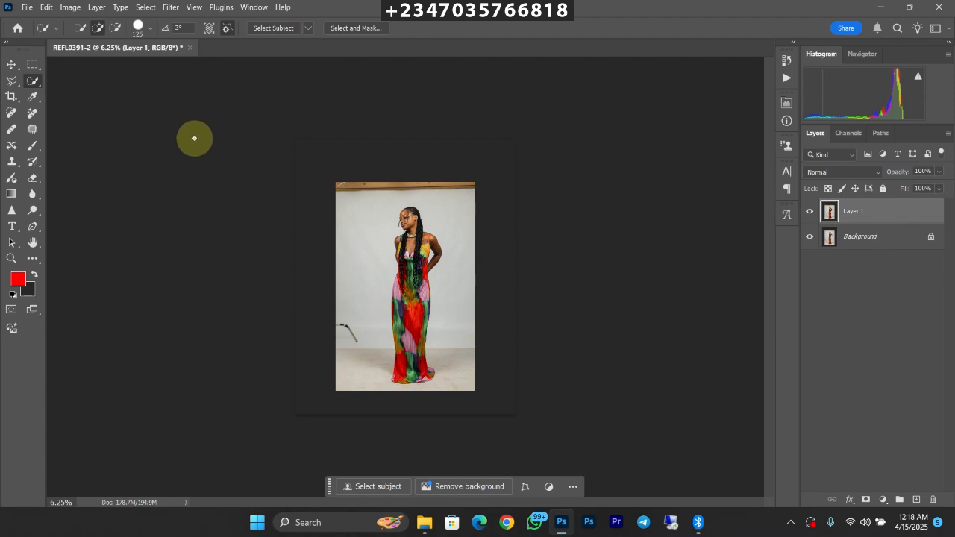
{"action": "left_click", "coordinate": [276, 29]}
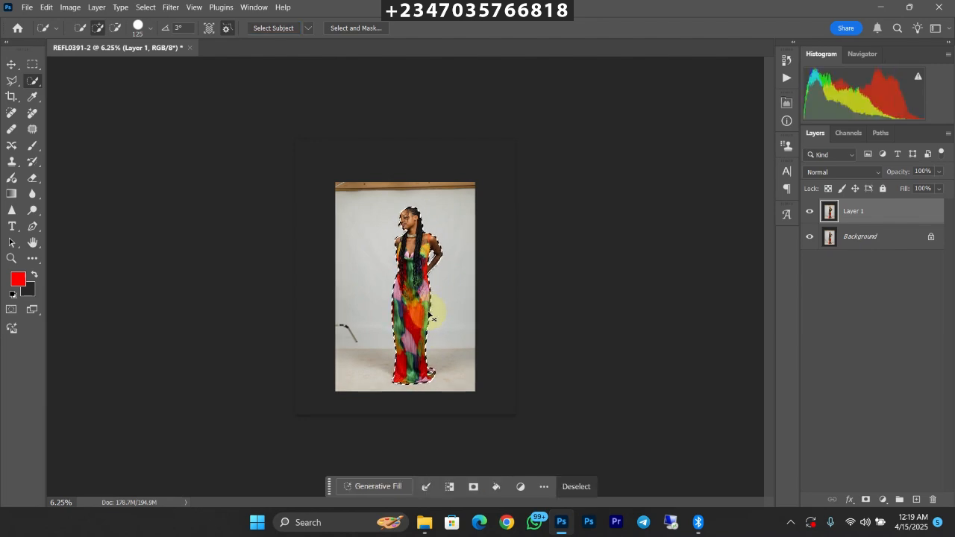
Step: Add the missed part of the dress's train near the floor to the selection with the Quick Selection tool
{"action": "key", "text": "ctrl+plus"}
{"action": "key", "text": "ctrl+plus"}
{"action": "key", "text": "ctrl+plus"}
{"action": "left_click_drag", "start_coordinate": [420, 319], "coordinate": [398, 200]}
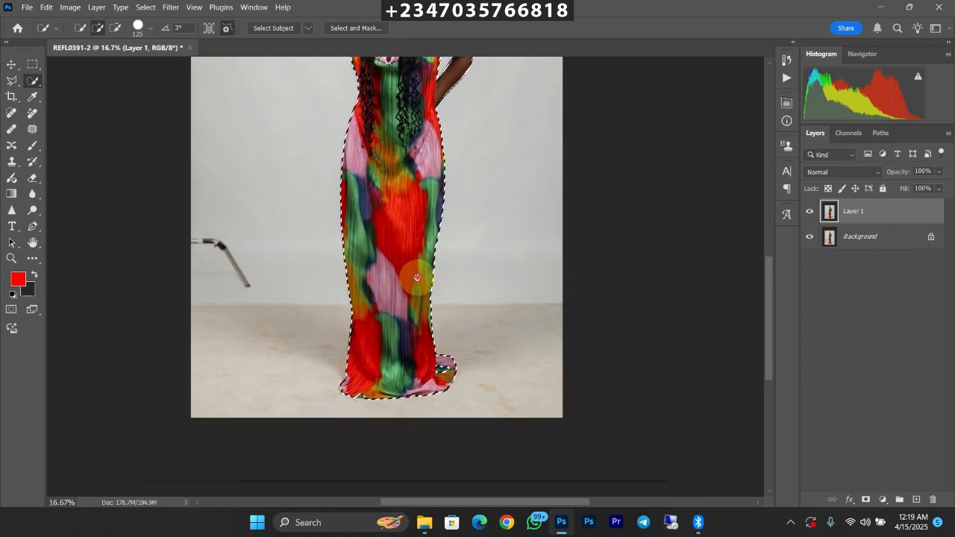
{"action": "left_click_drag", "start_coordinate": [412, 321], "coordinate": [437, 329]}
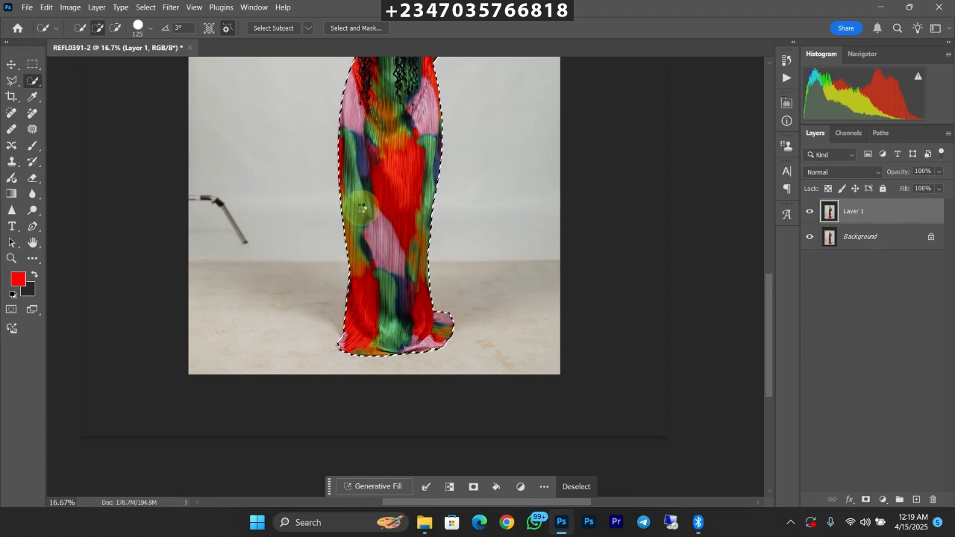
Step: Add the loose curl hanging in front of the woman's face to the selection with the Polygonal Lasso tool
{"action": "scroll", "coordinate": [401, 181], "scroll_direction": "up", "scroll_amount": 1}
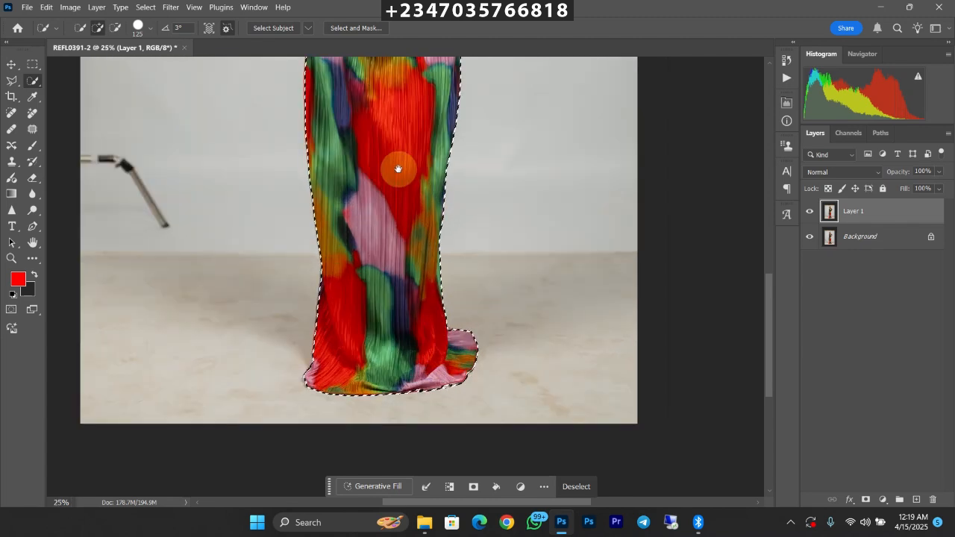
{"action": "scroll", "coordinate": [386, 228], "scroll_direction": "up", "scroll_amount": 5}
{"action": "left_click_drag", "start_coordinate": [394, 176], "coordinate": [390, 288]}
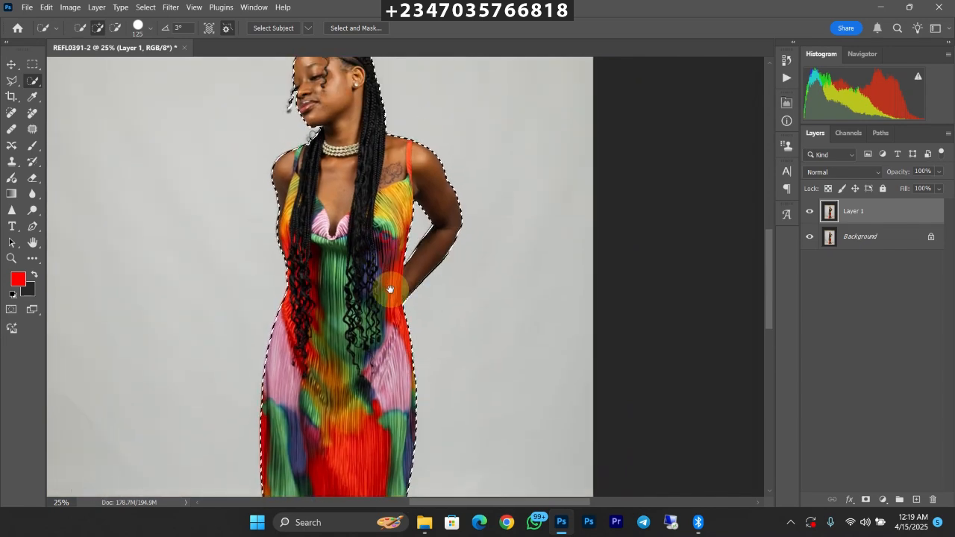
{"action": "left_click_drag", "start_coordinate": [385, 231], "coordinate": [394, 322]}
{"action": "key", "text": "ctrl+plus"}
{"action": "left_click_drag", "start_coordinate": [383, 207], "coordinate": [409, 317]}
{"action": "key", "text": "ctrl+plus"}
{"action": "scroll", "coordinate": [343, 231], "scroll_direction": "up", "scroll_amount": 1}
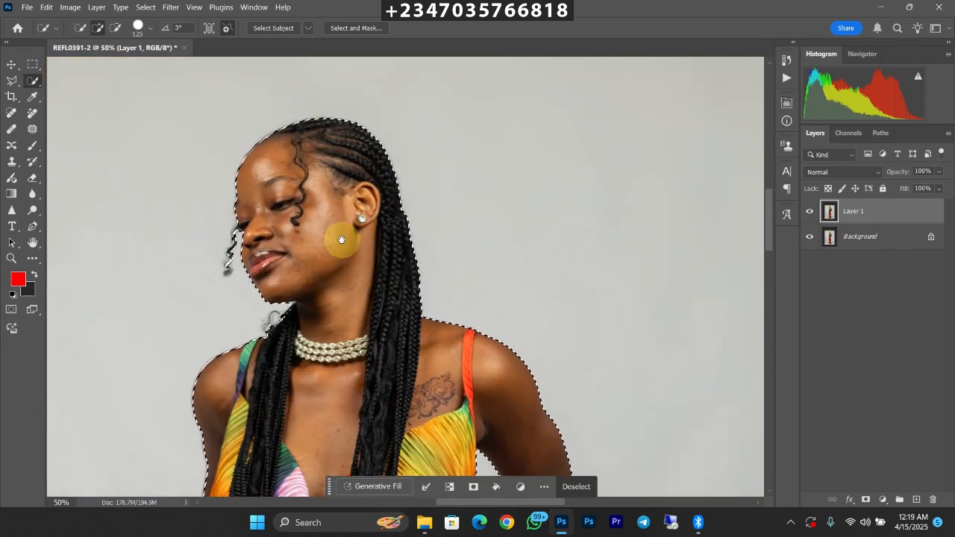
{"action": "left_click_drag", "start_coordinate": [358, 260], "coordinate": [377, 283]}
{"action": "left_click", "coordinate": [12, 81]}
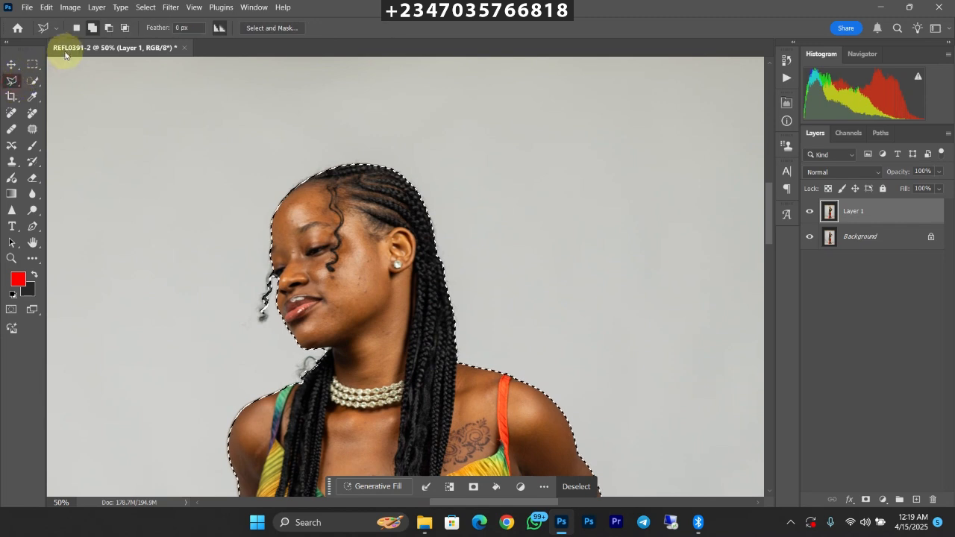
{"action": "mouse_move", "coordinate": [271, 271]}
{"action": "left_mouse_down"}
{"action": "mouse_move", "coordinate": [267, 315]}
{"action": "mouse_move", "coordinate": [274, 269]}
{"action": "mouse_move", "coordinate": [287, 274]}
{"action": "mouse_move", "coordinate": [268, 300]}
{"action": "left_mouse_up"}
Step: Subtract the background gap between the loose curl and the face from the selection with the Polygonal Lasso tool
{"action": "left_click", "coordinate": [91, 29]}
{"action": "left_click", "coordinate": [109, 28]}
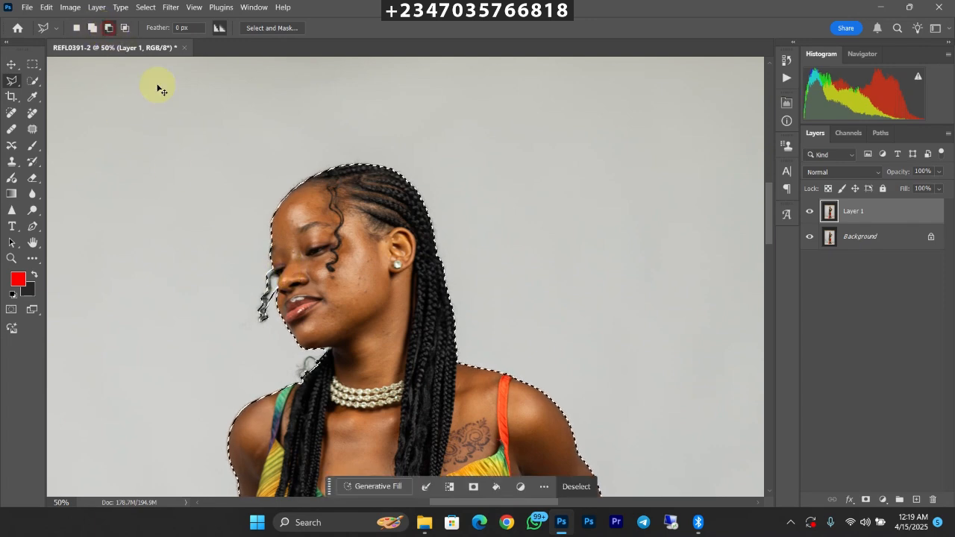
{"action": "key", "text": "ctrl+plus"}
{"action": "left_click", "coordinate": [237, 290]}
{"action": "mouse_move", "coordinate": [237, 292]}
{"action": "left_mouse_down"}
{"action": "mouse_move", "coordinate": [228, 274]}
{"action": "mouse_move", "coordinate": [224, 316]}
{"action": "left_mouse_up"}
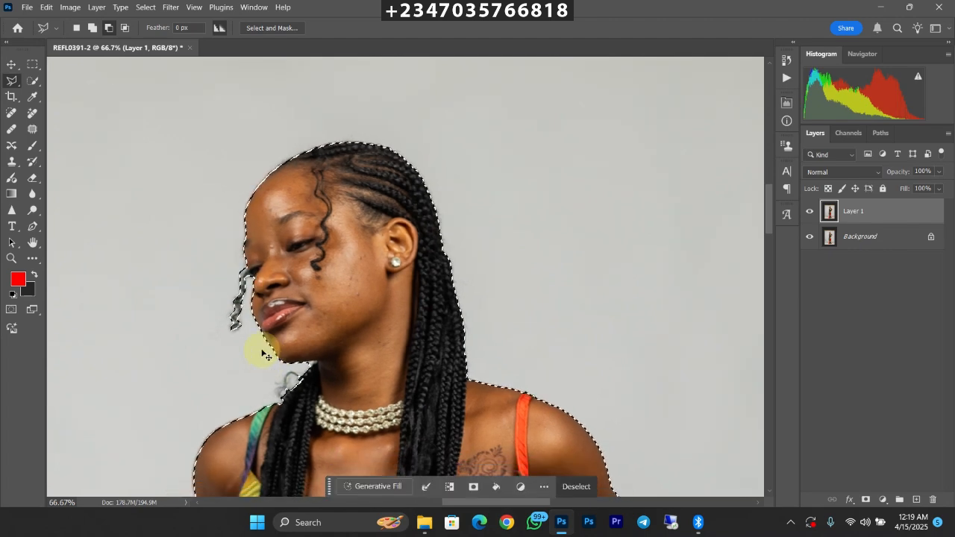
Step: Feather the selection of the woman by a radius of 2 pixels
{"action": "scroll", "coordinate": [267, 357], "scroll_direction": "down", "scroll_amount": 5}
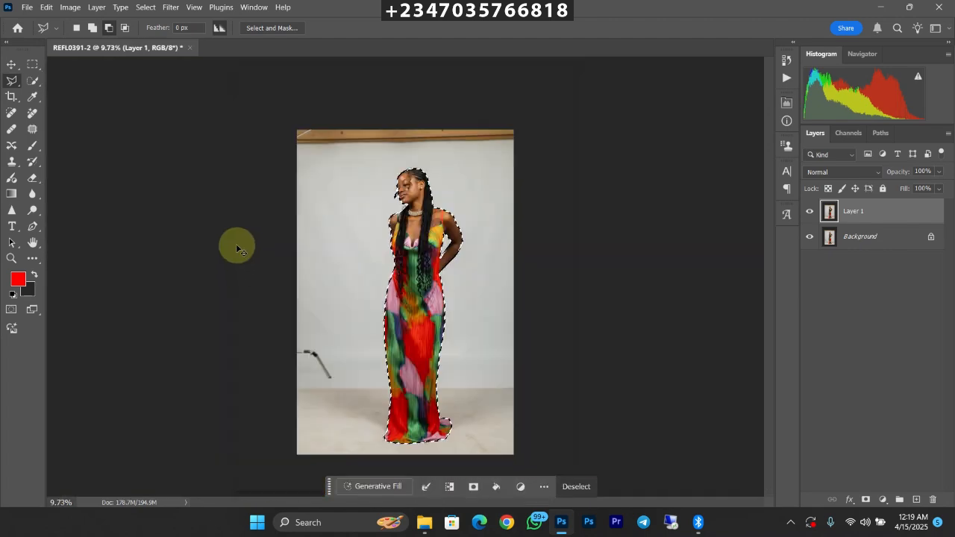
{"action": "right_click", "coordinate": [406, 237]}
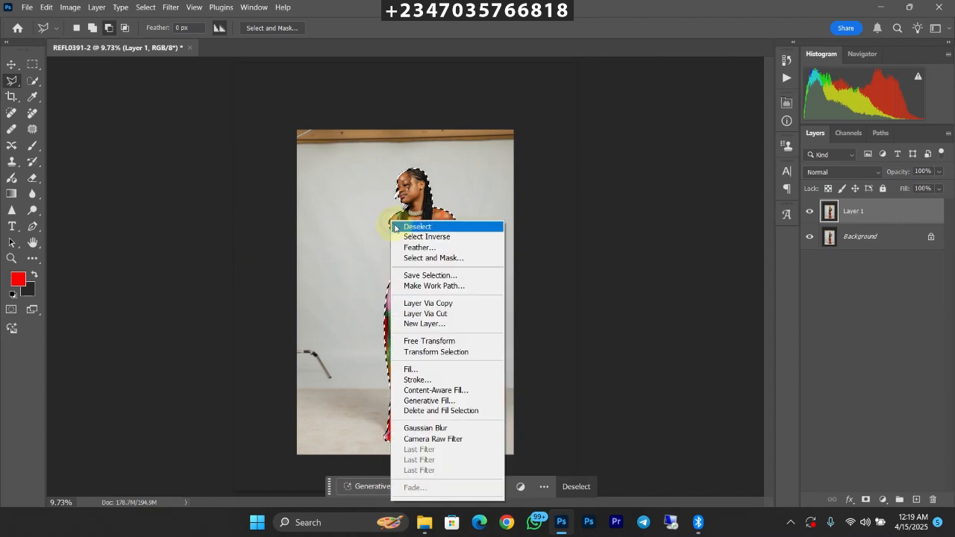
{"action": "left_click", "coordinate": [433, 247]}
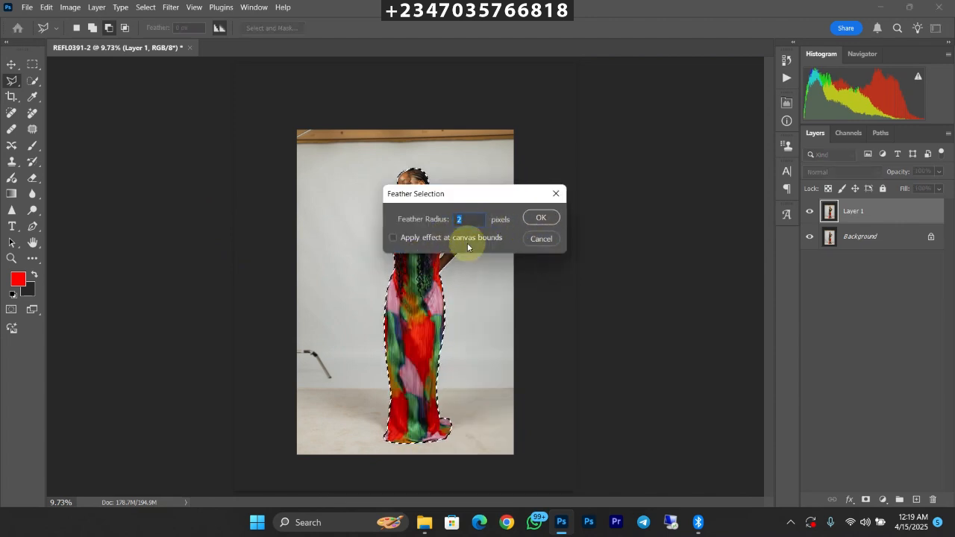
{"action": "left_click", "coordinate": [535, 219]}
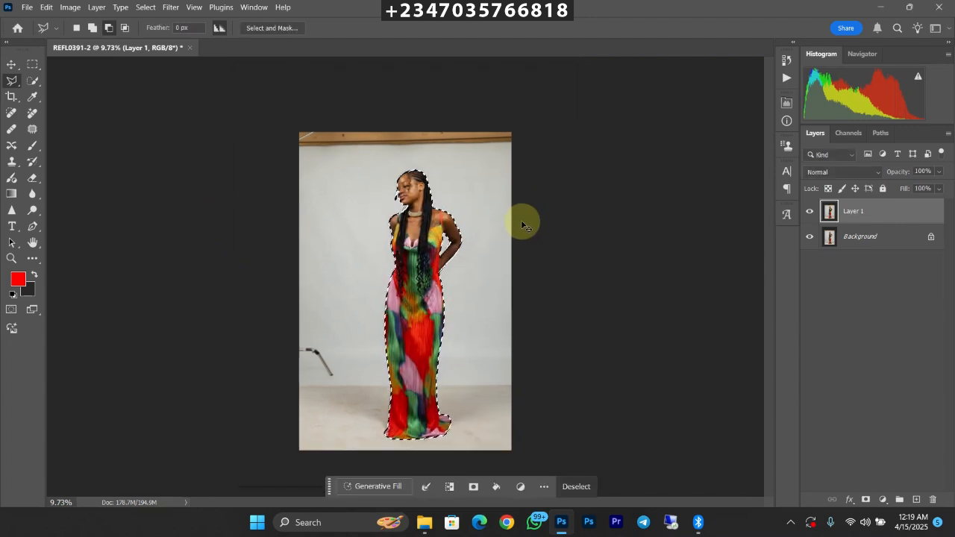
Step: Mask Layer 1 with the selection and check the cutout by temporarily hiding the Background layer
{"action": "scroll", "coordinate": [523, 221], "scroll_direction": "down", "scroll_amount": 1}
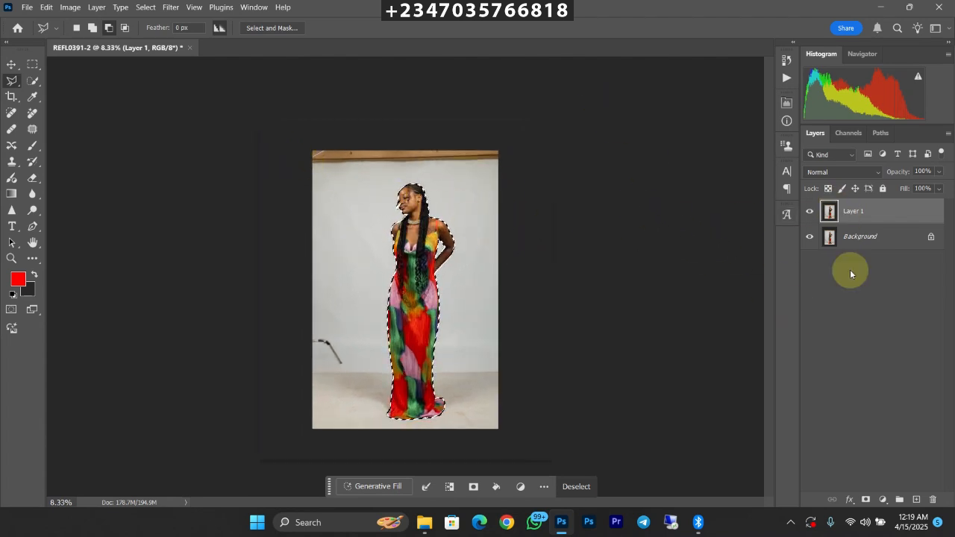
{"action": "left_click", "coordinate": [865, 499]}
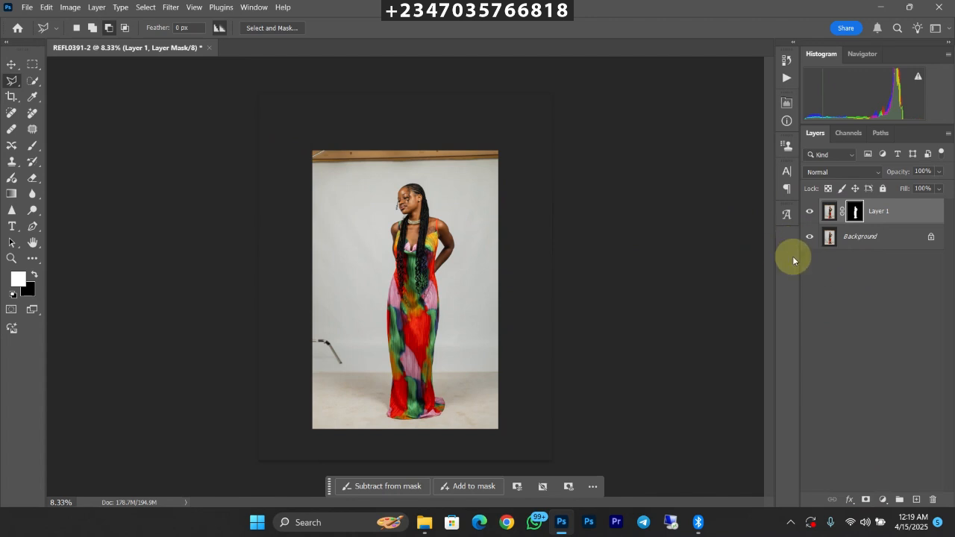
{"action": "left_click", "coordinate": [809, 237]}
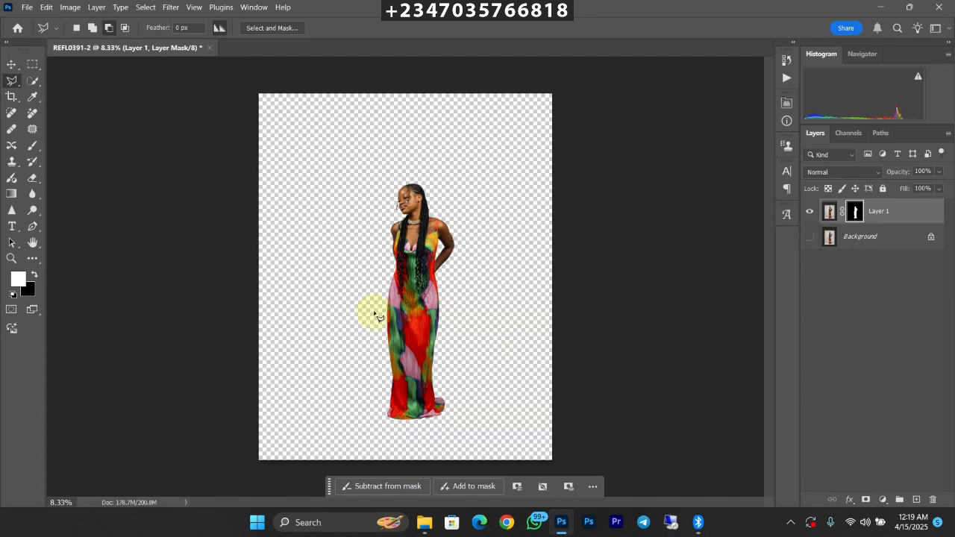
{"action": "key", "text": "ctrl+minus"}
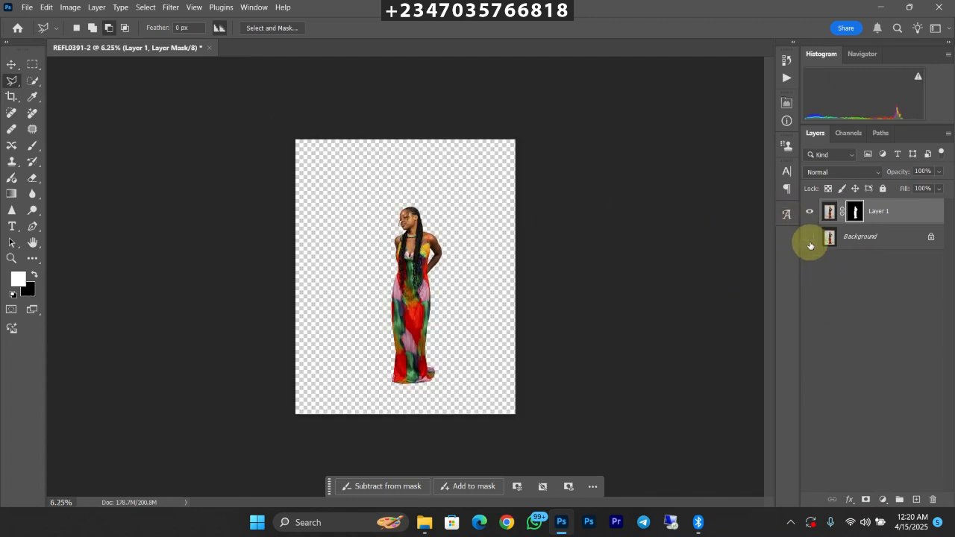
{"action": "left_click", "coordinate": [809, 236]}
Step: Make the Background layer the active layer
{"action": "left_click", "coordinate": [844, 240]}
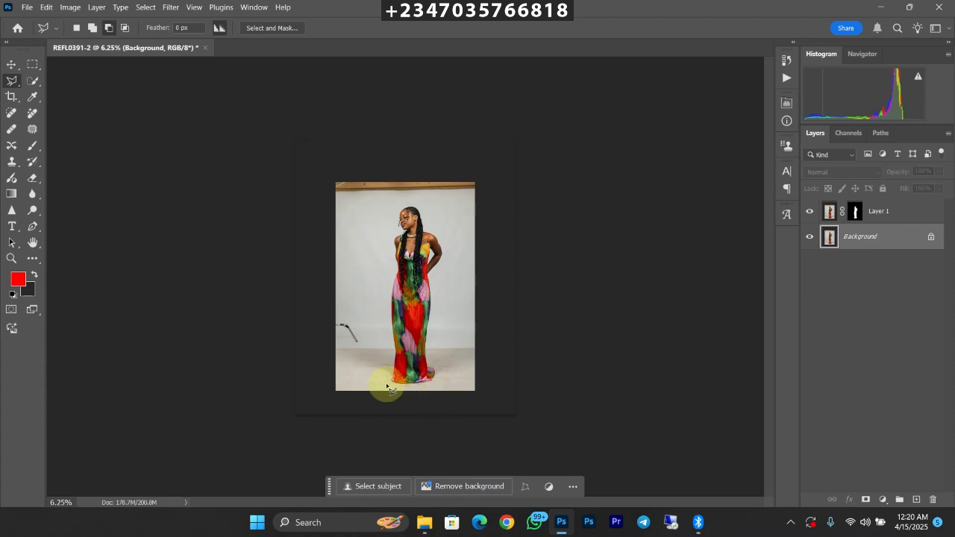
{"action": "key", "text": "ctrl+plus"}
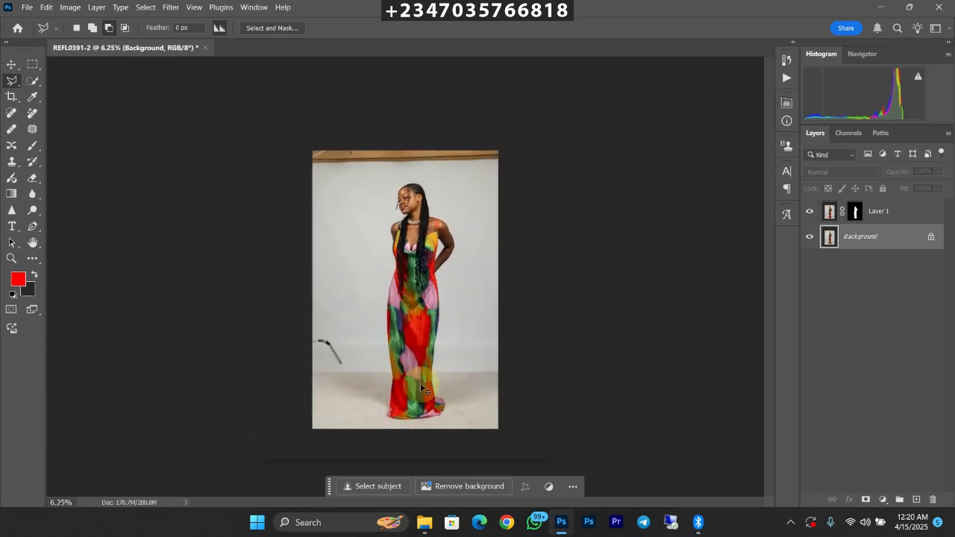
{"action": "key", "text": "ctrl+minus"}
{"action": "key", "text": "ctrl+plus"}
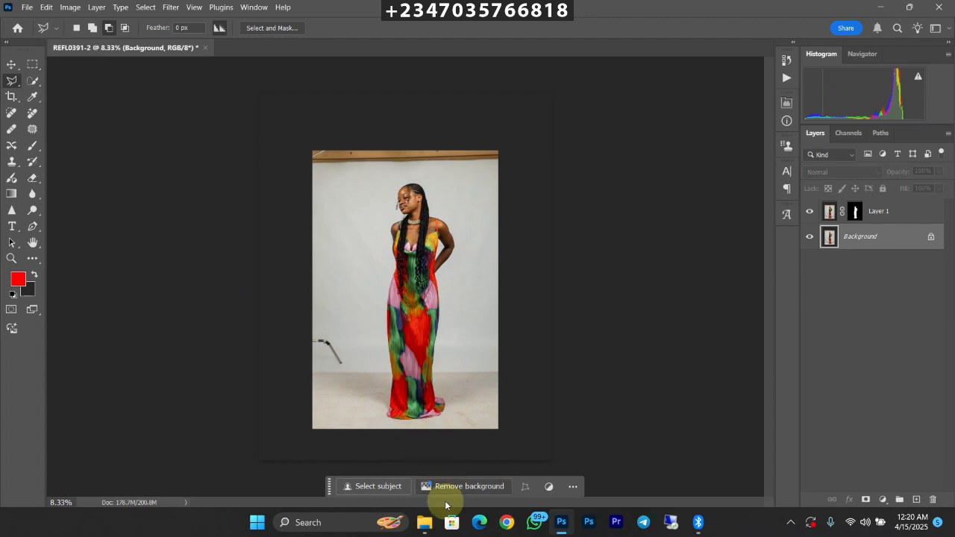
Step: Browse the reflex files folder for a background image
{"action": "mouse_move", "coordinate": [424, 510]}
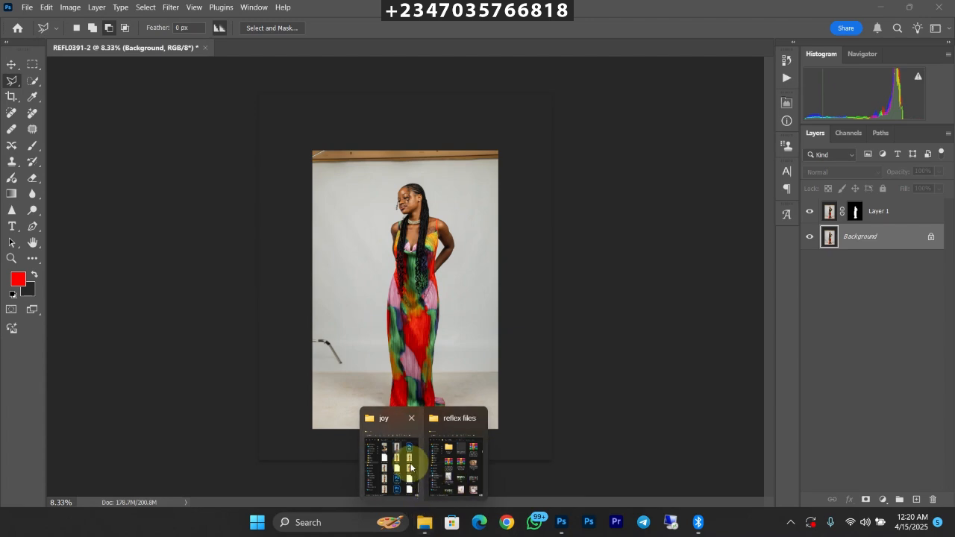
{"action": "left_click", "coordinate": [454, 457]}
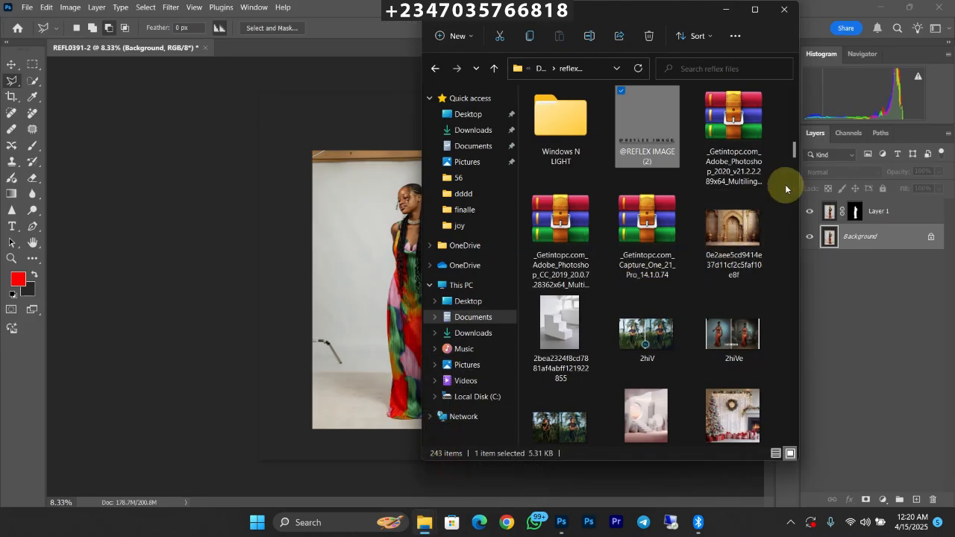
{"action": "left_click_drag", "start_coordinate": [795, 152], "coordinate": [776, 426]}
{"action": "left_click", "coordinate": [726, 284]}
{"action": "key", "text": "Down"}
{"action": "left_click", "coordinate": [475, 316]}
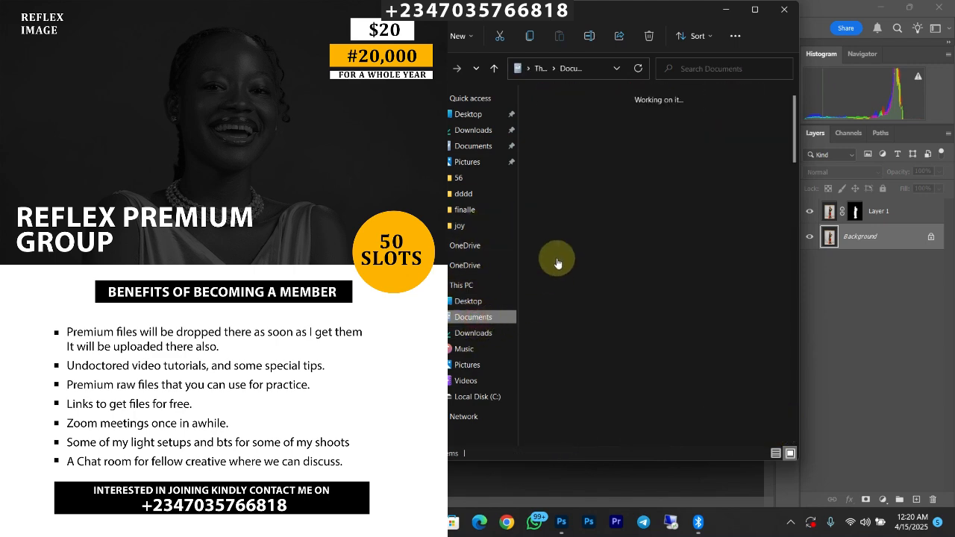
{"action": "left_click", "coordinate": [655, 298]}
{"action": "key", "text": "Down"}
{"action": "key", "text": "Down"}
{"action": "key", "text": "Down"}
{"action": "key", "text": "Down"}
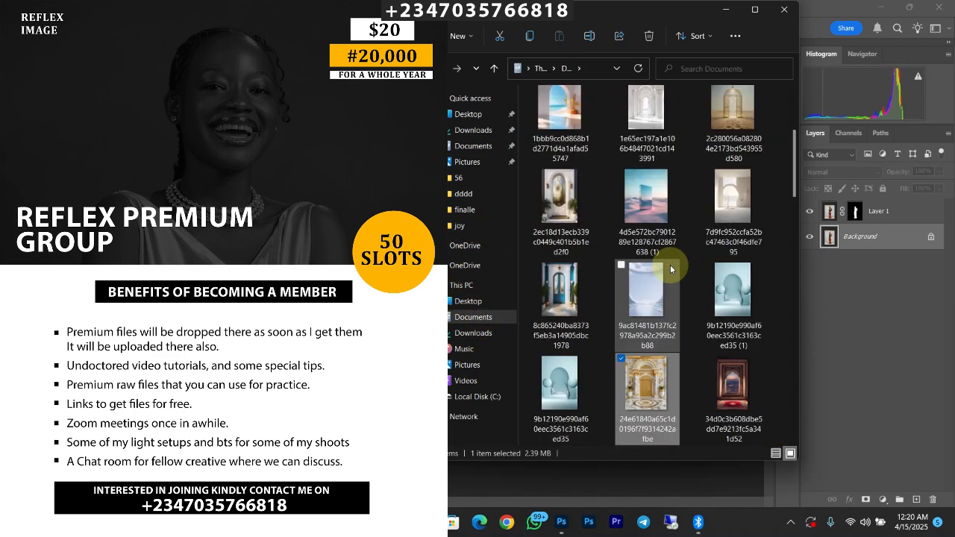
{"action": "key", "text": "Down"}
{"action": "key", "text": "Down"}
{"action": "key", "text": "Down"}
{"action": "key", "text": "Down"}
{"action": "key", "text": "Down"}
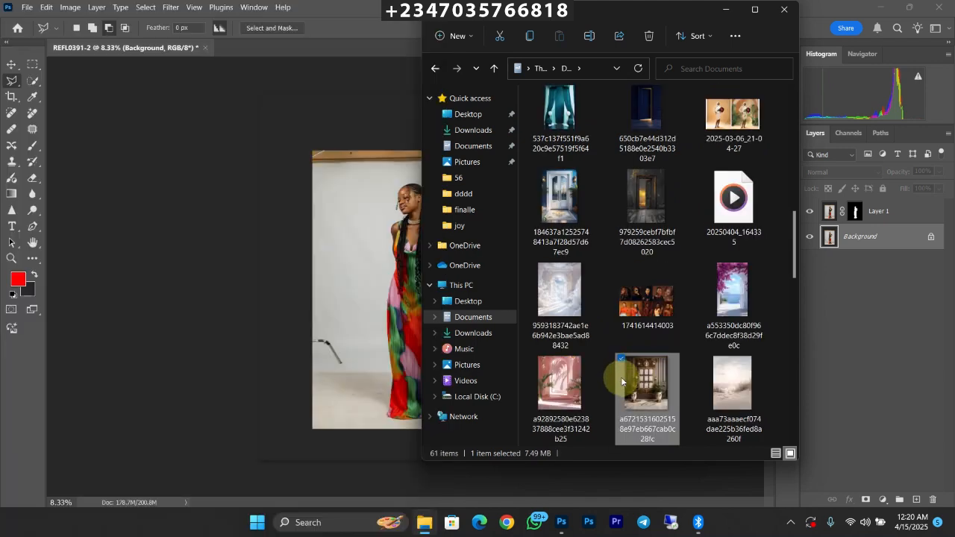
{"action": "mouse_move", "coordinate": [796, 271]}
{"action": "left_mouse_down"}
{"action": "mouse_move", "coordinate": [792, 426]}
{"action": "mouse_move", "coordinate": [783, 258]}
{"action": "left_mouse_up"}
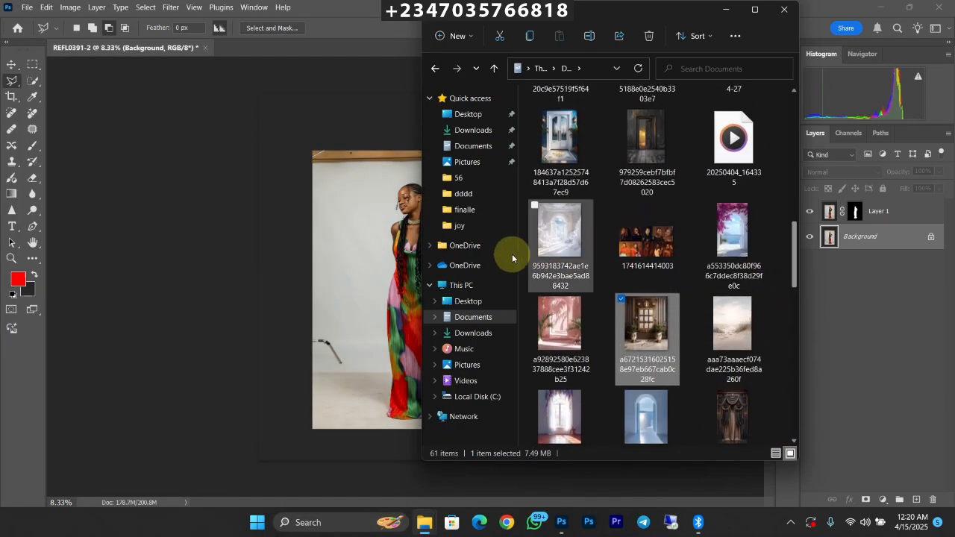
{"action": "left_click", "coordinate": [550, 241]}
{"action": "left_click_drag", "start_coordinate": [559, 240], "coordinate": [335, 271]}
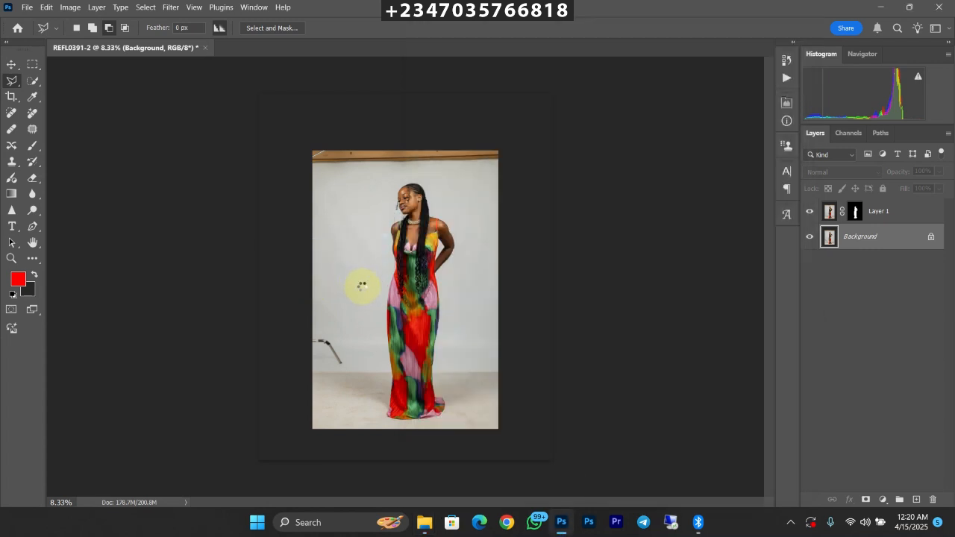
Step: Scale the placed cloud archway image to about 158.3% and position it to cover the whole canvas behind the woman
{"action": "left_click_drag", "start_coordinate": [514, 270], "coordinate": [640, 291]}
{"action": "left_click_drag", "start_coordinate": [454, 264], "coordinate": [320, 252]}
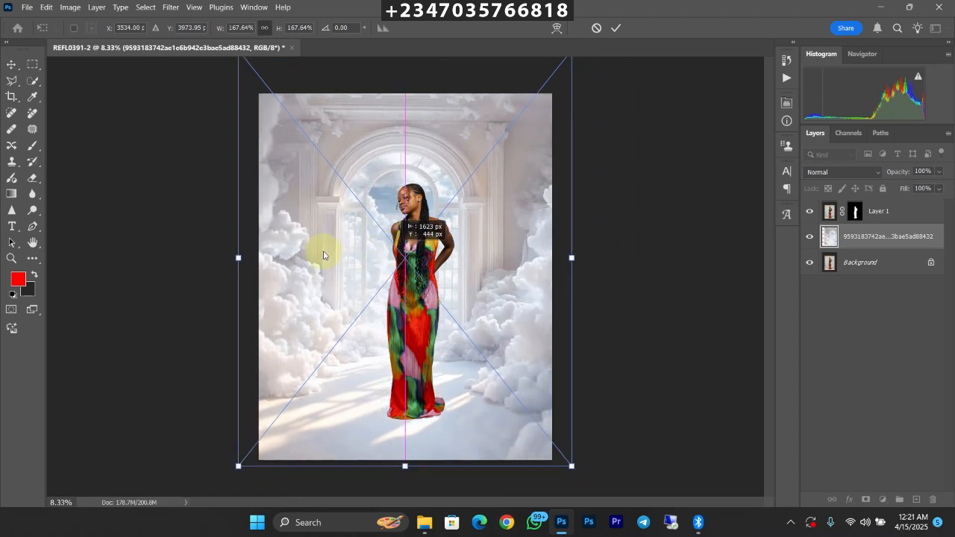
{"action": "left_click_drag", "start_coordinate": [235, 258], "coordinate": [264, 266]}
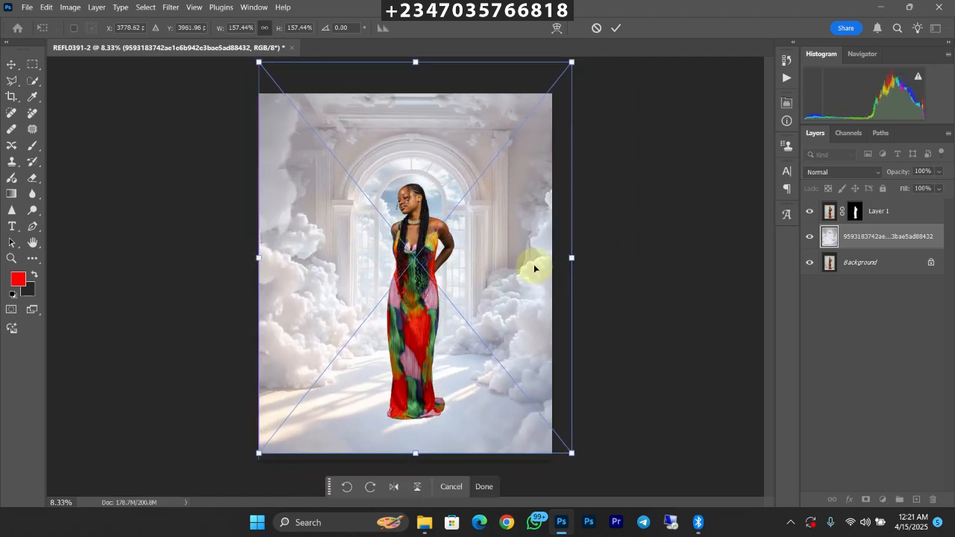
{"action": "mouse_move", "coordinate": [537, 249]}
{"action": "left_mouse_down"}
{"action": "mouse_move", "coordinate": [522, 255]}
{"action": "mouse_move", "coordinate": [528, 261]}
{"action": "left_mouse_up"}
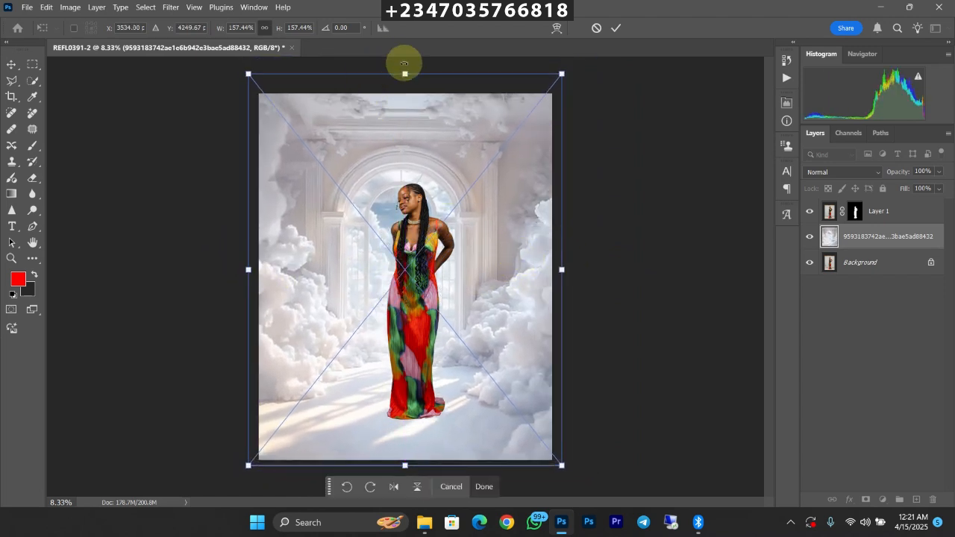
{"action": "left_click_drag", "start_coordinate": [403, 72], "coordinate": [404, 90]}
{"action": "mouse_move", "coordinate": [413, 255]}
{"action": "left_mouse_down"}
{"action": "mouse_move", "coordinate": [413, 237]}
{"action": "mouse_move", "coordinate": [419, 251]}
{"action": "left_mouse_up"}
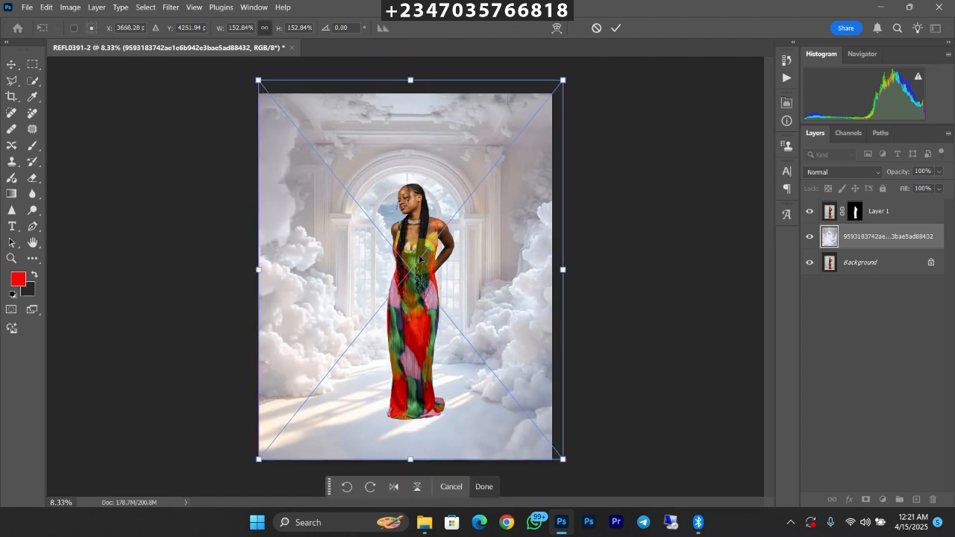
{"action": "left_click_drag", "start_coordinate": [563, 79], "coordinate": [573, 67]}
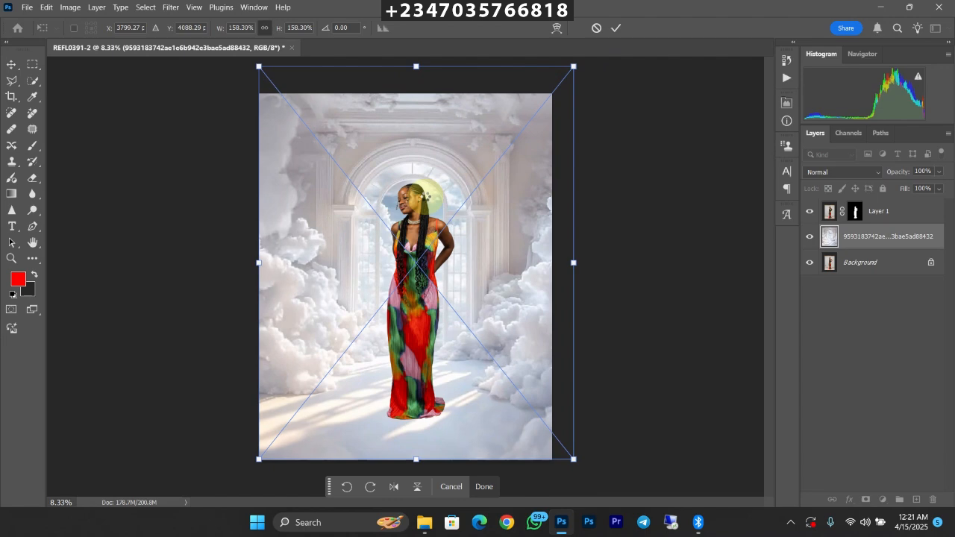
{"action": "key", "text": "Return"}
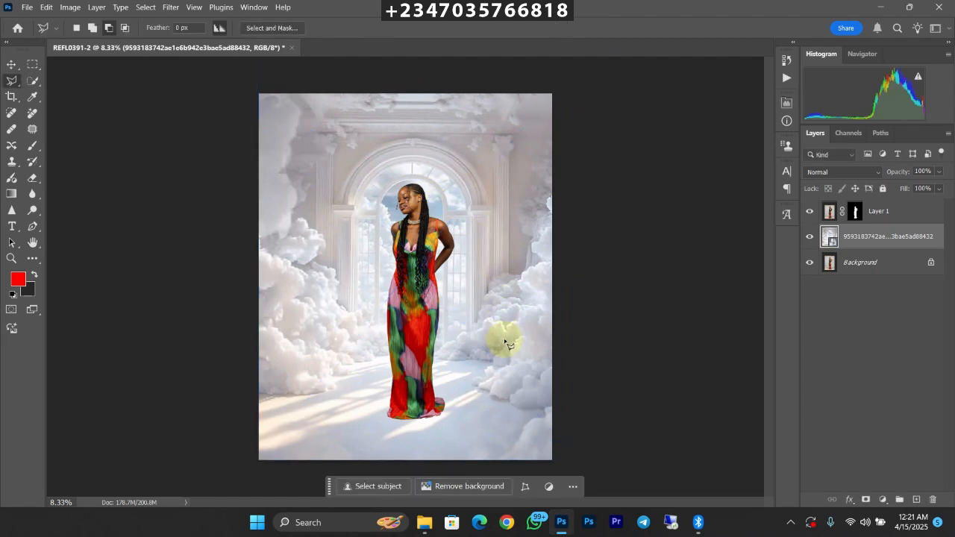
Step: Add a layer mask to the cloud backdrop layer and paint black around the dress hem to bring back the original floor
{"action": "key", "text": "ctrl+minus"}
{"action": "scroll", "coordinate": [492, 335], "scroll_direction": "up", "scroll_amount": 3}
{"action": "scroll", "coordinate": [492, 335], "scroll_direction": "down", "scroll_amount": 4}
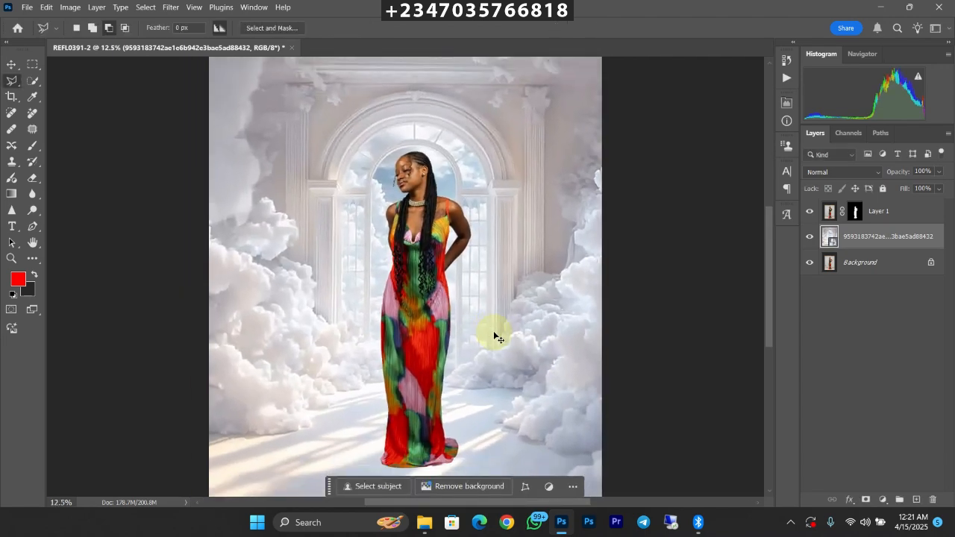
{"action": "left_click", "coordinate": [866, 500]}
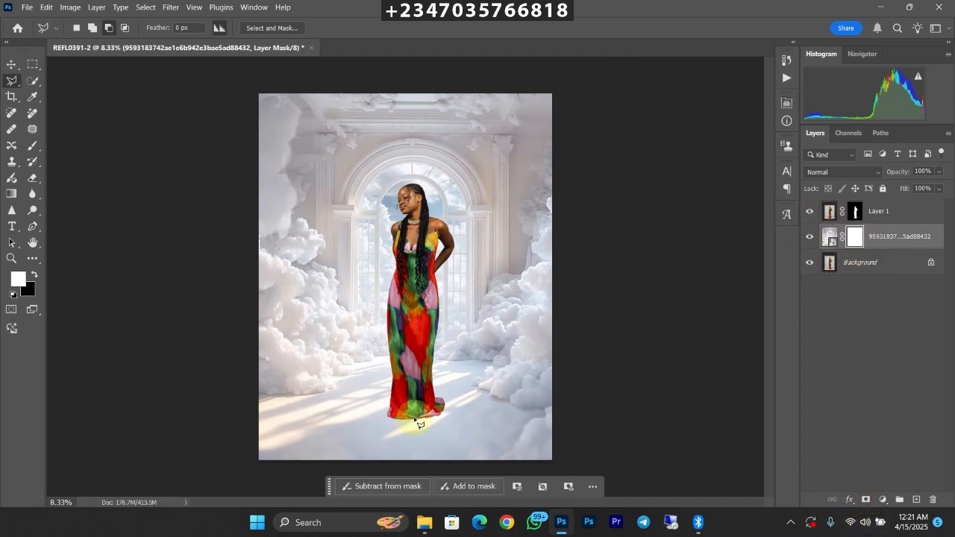
{"action": "left_click", "coordinate": [32, 145]}
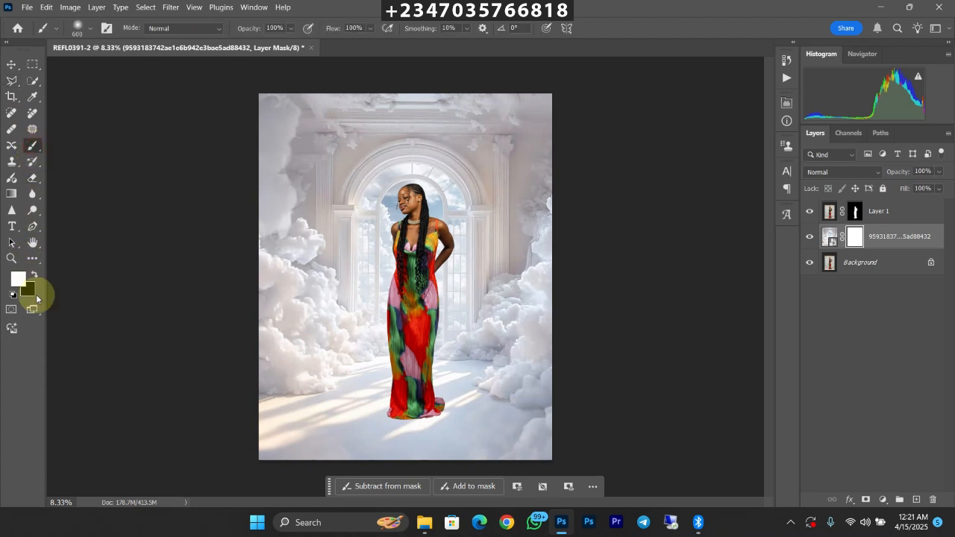
{"action": "left_click", "coordinate": [33, 276]}
{"action": "left_click", "coordinate": [32, 277]}
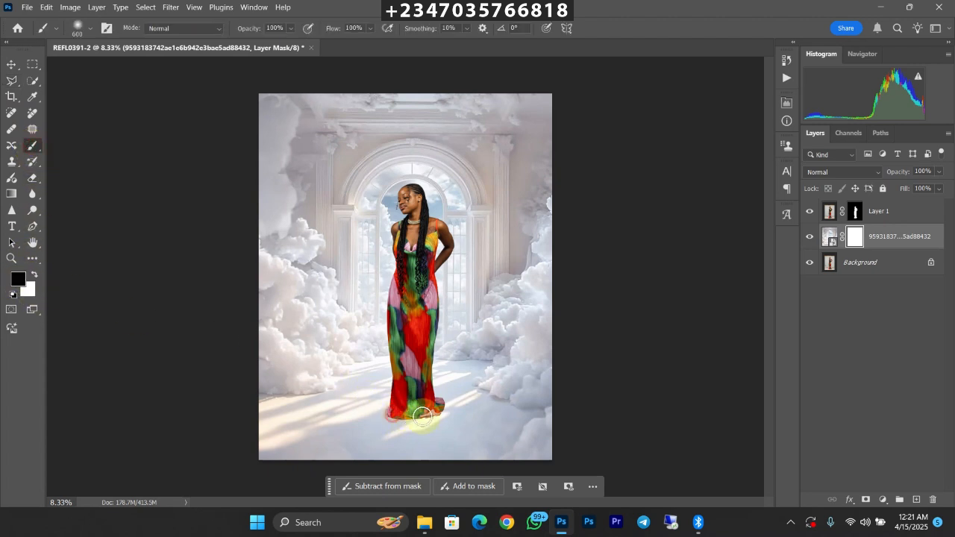
{"action": "left_click_drag", "start_coordinate": [416, 409], "coordinate": [399, 402]}
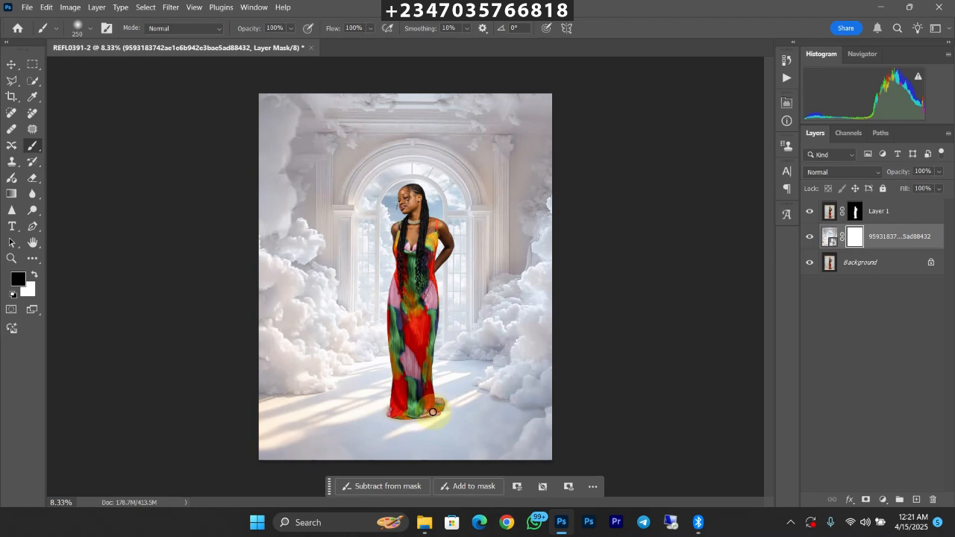
Step: Examine how the woman and her dress hem blend with the cloud backdrop
{"action": "key", "text": "ctrl+minus"}
{"action": "key", "text": "ctrl+plus"}
{"action": "key", "text": "ctrl+minus"}
{"action": "key", "text": "ctrl+plus"}
{"action": "key", "text": "ctrl+plus"}
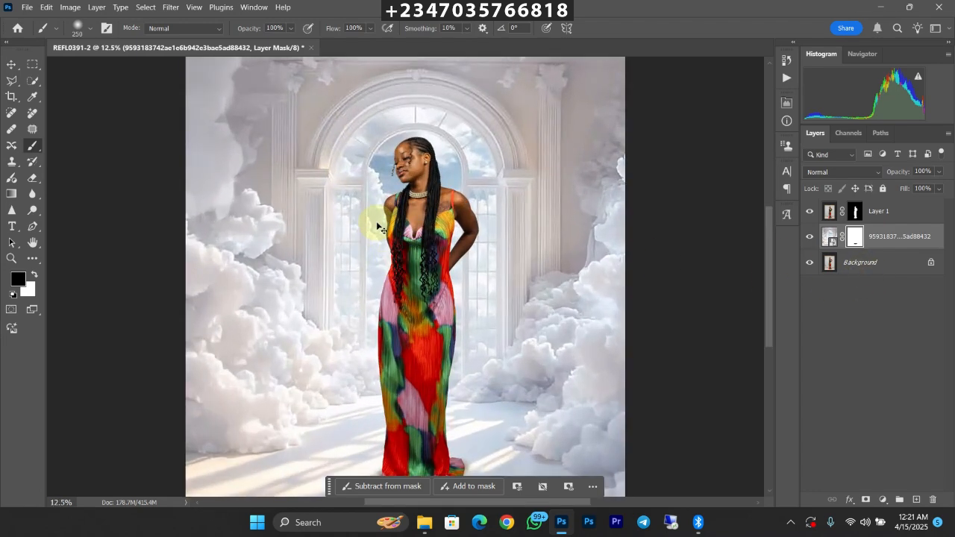
{"action": "key", "text": "ctrl+minus"}
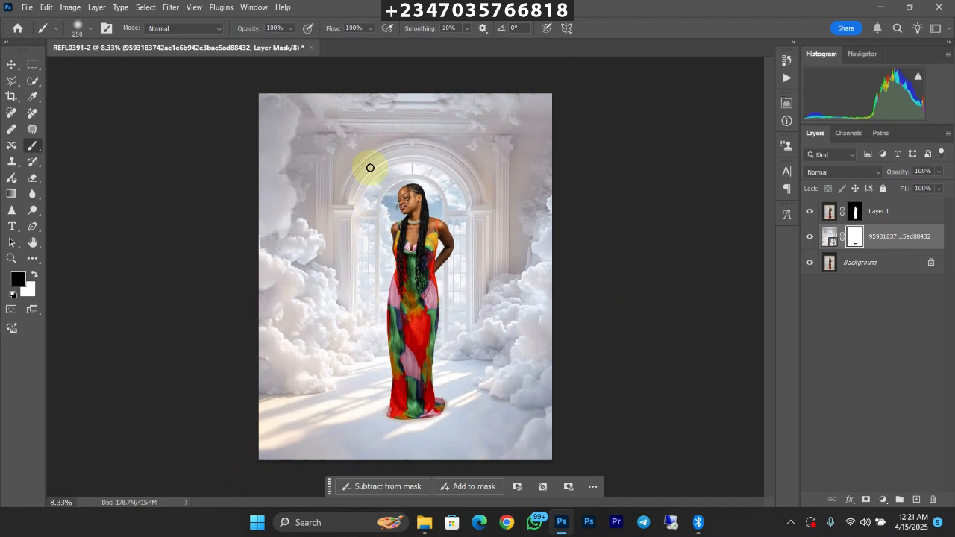
{"action": "key", "text": "ctrl+plus"}
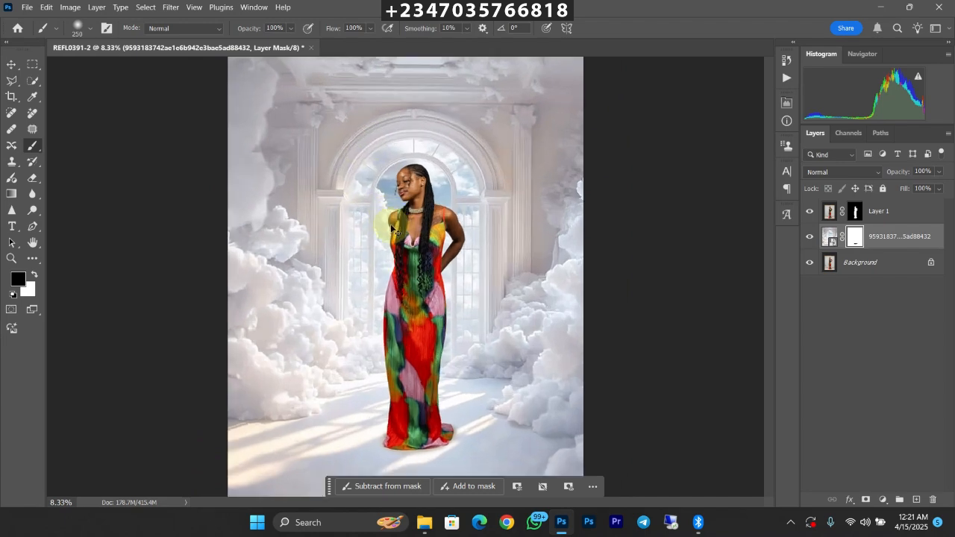
{"action": "key", "text": "ctrl+minus"}
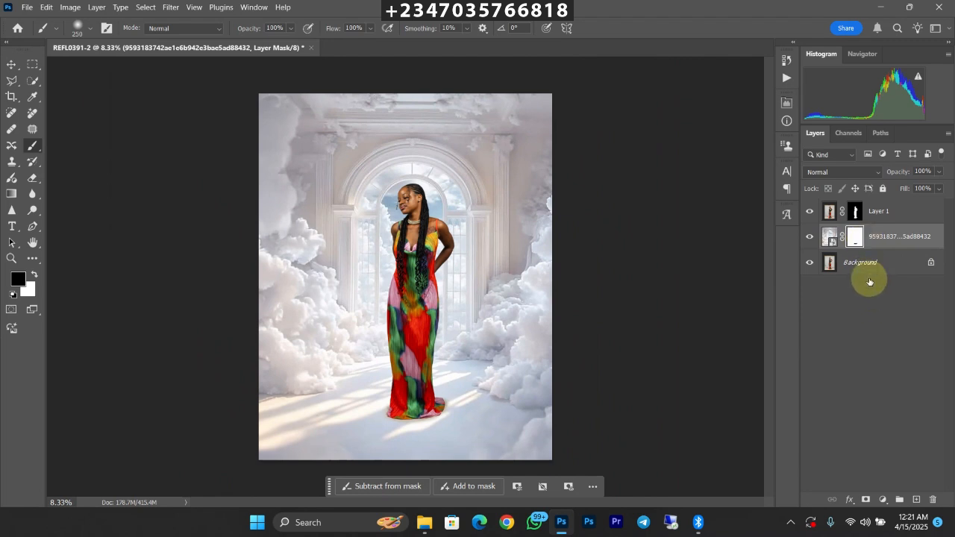
Step: Duplicate the cloud backdrop layer and apply a Gaussian Blur with an 18-pixel radius to the copy
{"action": "key", "text": "ctrl+j"}
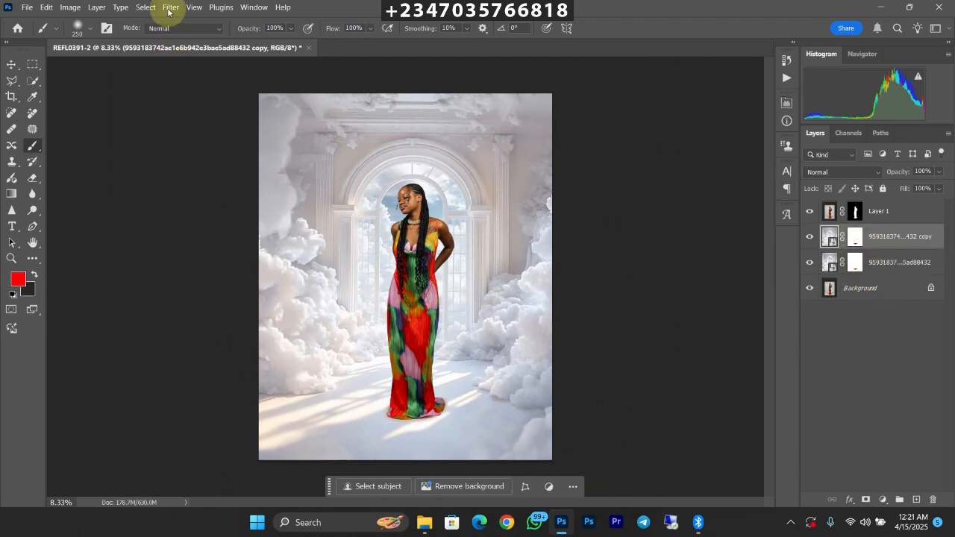
{"action": "left_click", "coordinate": [171, 11]}
{"action": "mouse_move", "coordinate": [249, 158]}
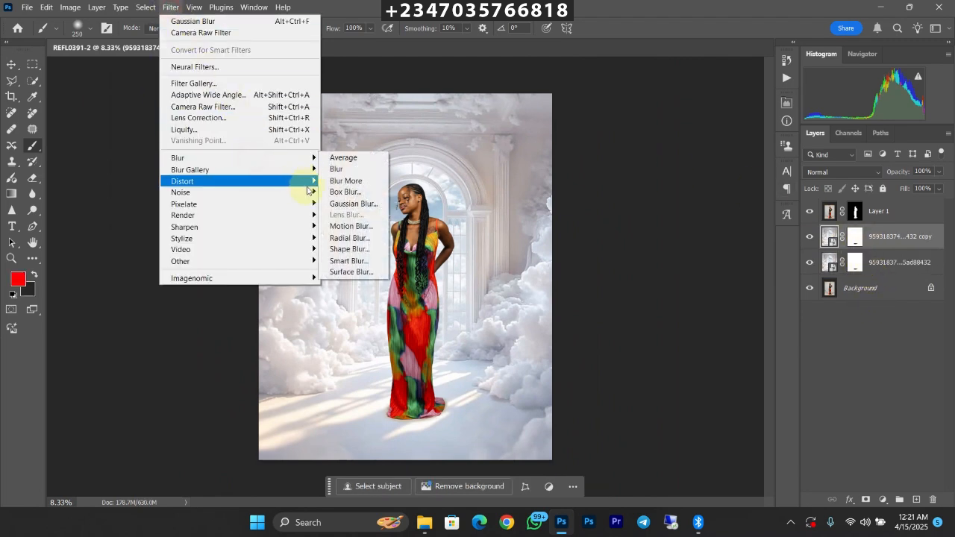
{"action": "left_click", "coordinate": [347, 204]}
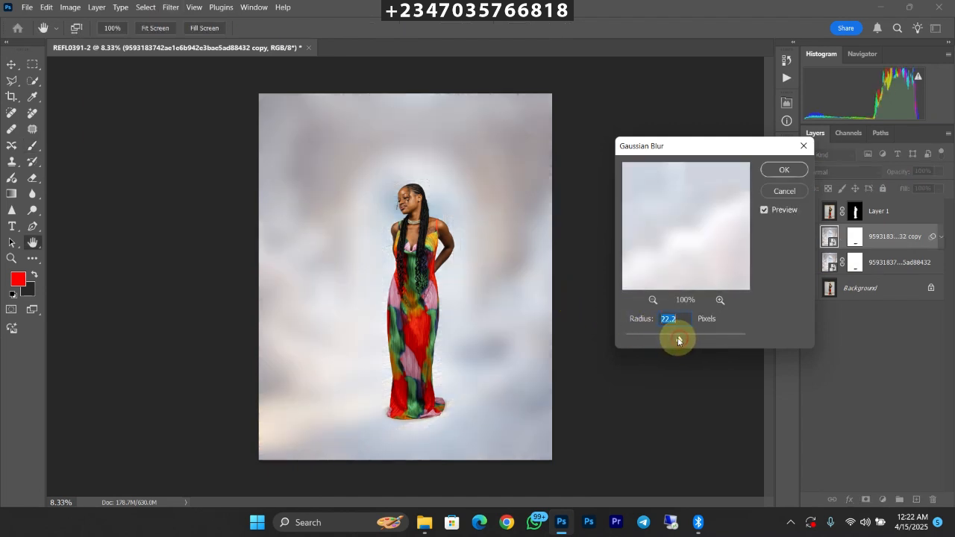
{"action": "left_click_drag", "start_coordinate": [679, 341], "coordinate": [674, 336]}
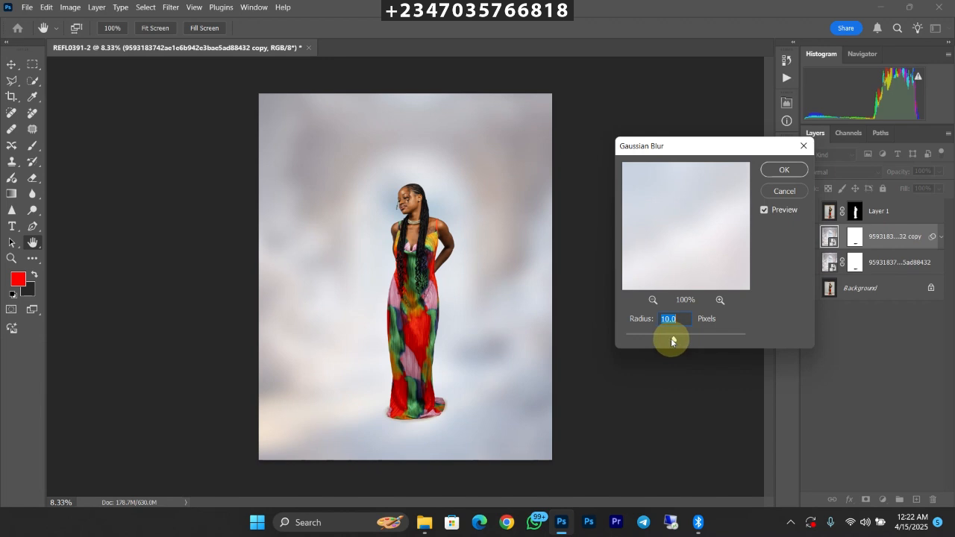
{"action": "left_click_drag", "start_coordinate": [671, 337], "coordinate": [674, 340]}
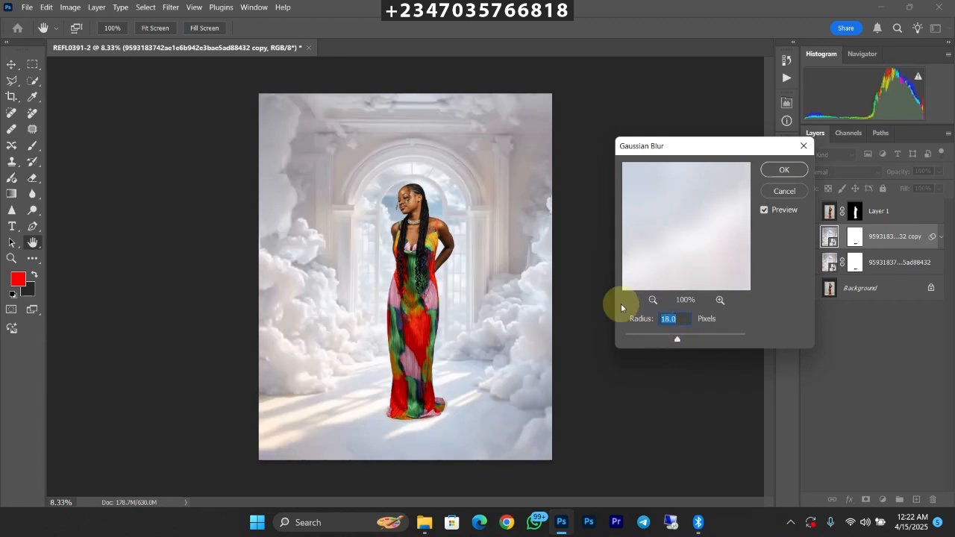
{"action": "key", "text": "Return"}
Step: Replace the layer mask on the blurred backdrop copy with a black mask that hides the whole layer
{"action": "key", "text": "b"}
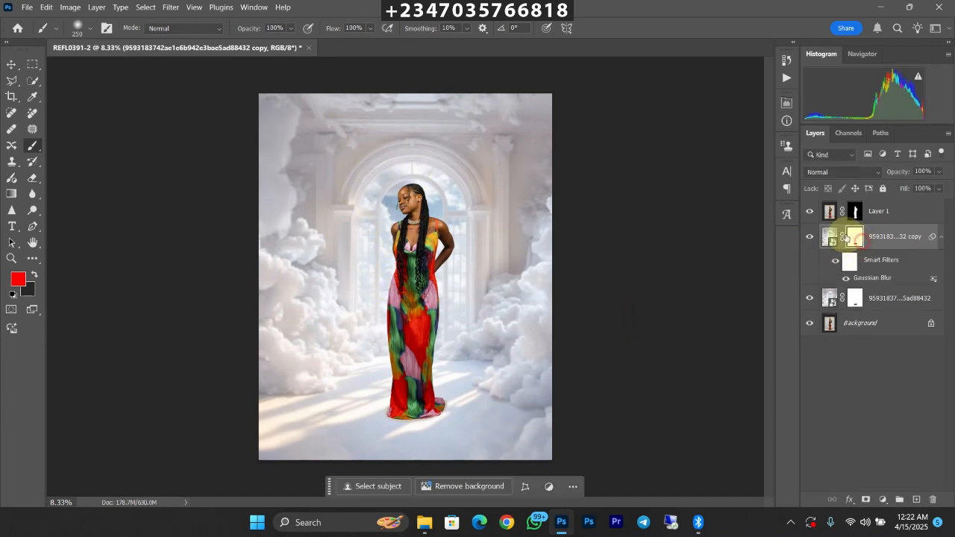
{"action": "left_click", "coordinate": [856, 236]}
{"action": "right_click", "coordinate": [854, 239]}
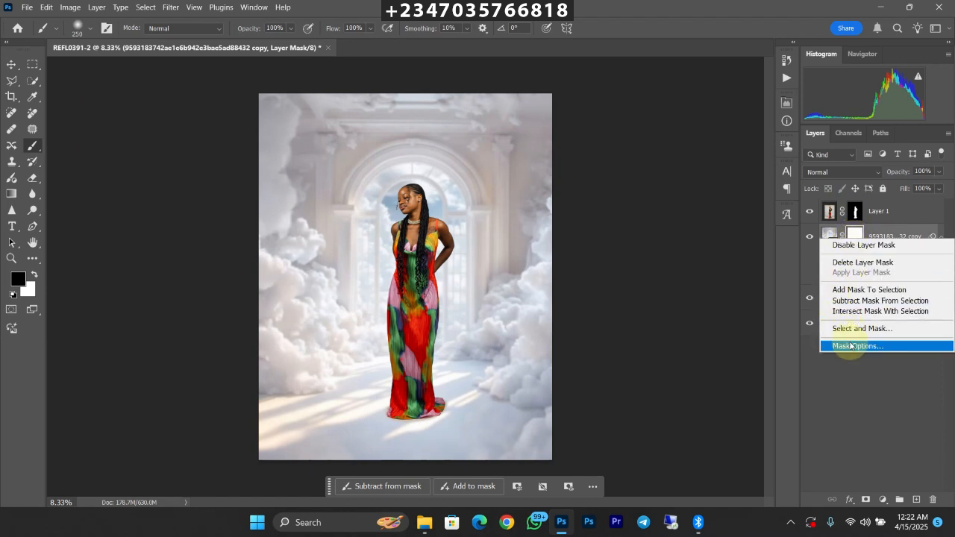
{"action": "left_click", "coordinate": [837, 262]}
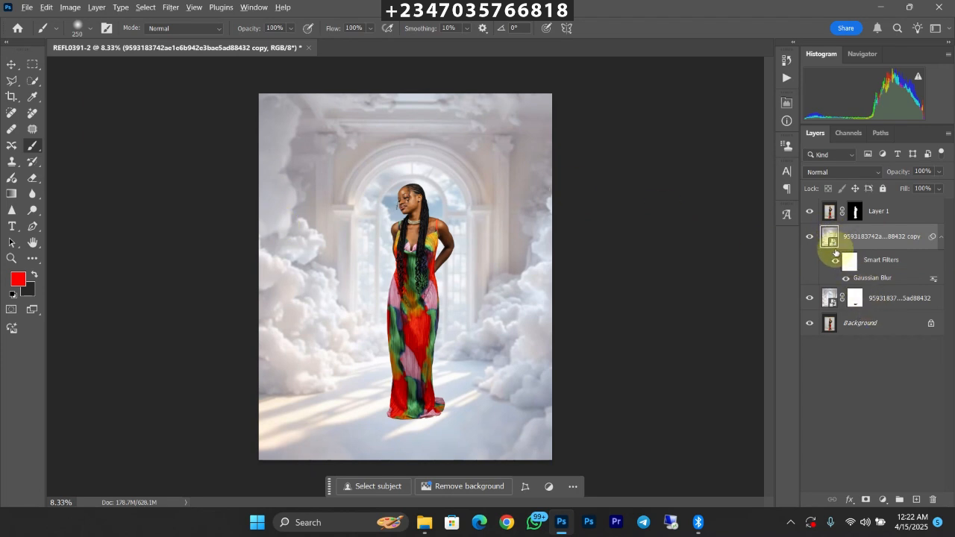
{"action": "left_click", "coordinate": [865, 499], "text": "alt"}
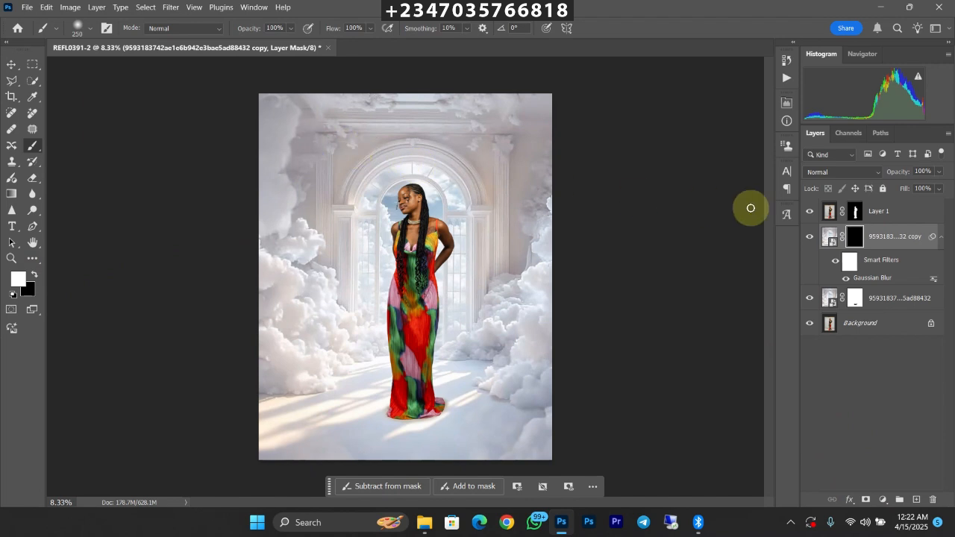
Step: Paint white on the blurred copy's mask with a 1900 px brush over the archway and upper background to reveal the blur there
{"action": "key", "text": "bracketright"}
{"action": "key", "text": "bracketright"}
{"action": "key", "text": "bracketright"}
{"action": "key", "text": "bracketright"}
{"action": "key", "text": "bracketright"}
{"action": "key", "text": "bracketright"}
{"action": "key", "text": "bracketright"}
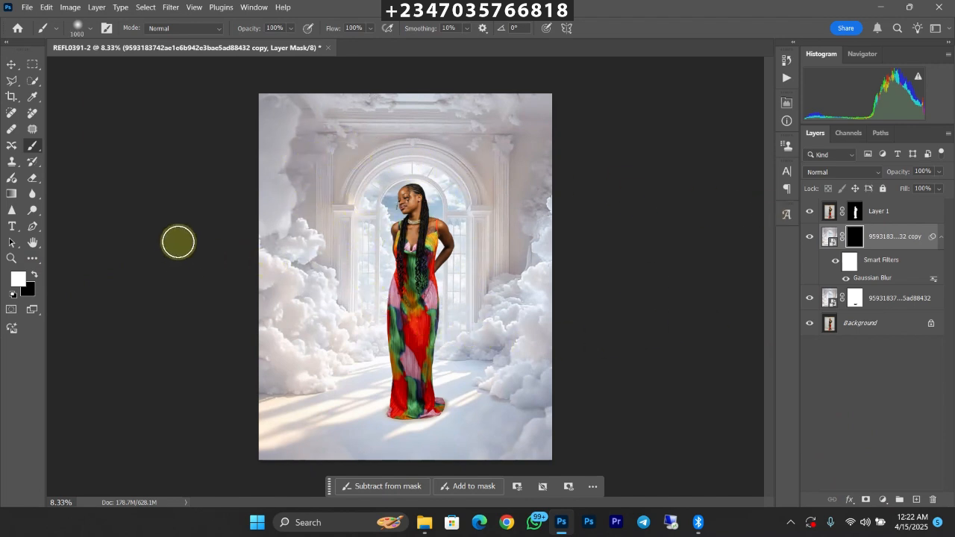
{"action": "key", "text": "bracketright"}
{"action": "key", "text": "bracketright"}
{"action": "key", "text": "bracketright"}
{"action": "key", "text": "bracketright"}
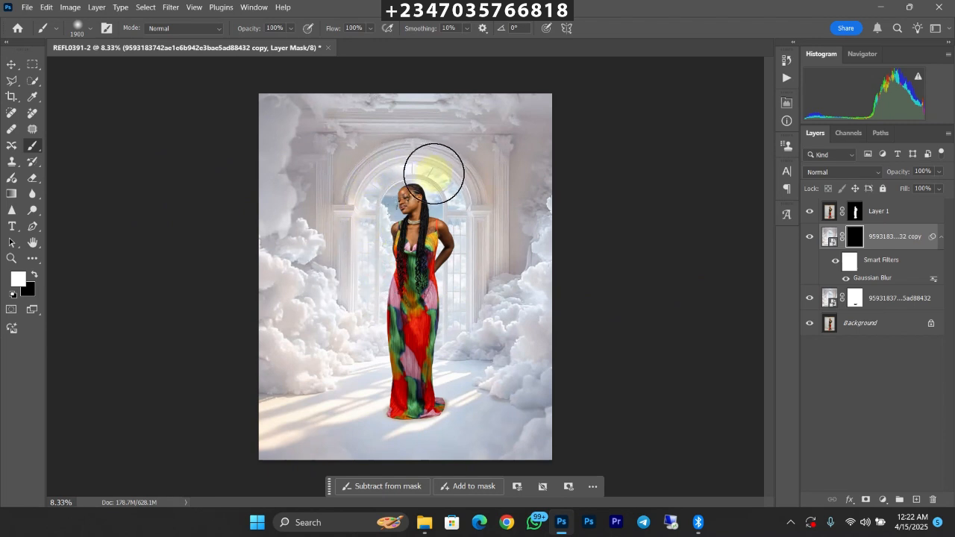
{"action": "mouse_move", "coordinate": [478, 326]}
{"action": "left_mouse_down"}
{"action": "mouse_move", "coordinate": [529, 343]}
{"action": "mouse_move", "coordinate": [460, 299]}
{"action": "mouse_move", "coordinate": [456, 274]}
{"action": "mouse_move", "coordinate": [494, 238]}
{"action": "mouse_move", "coordinate": [539, 136]}
{"action": "left_mouse_up"}
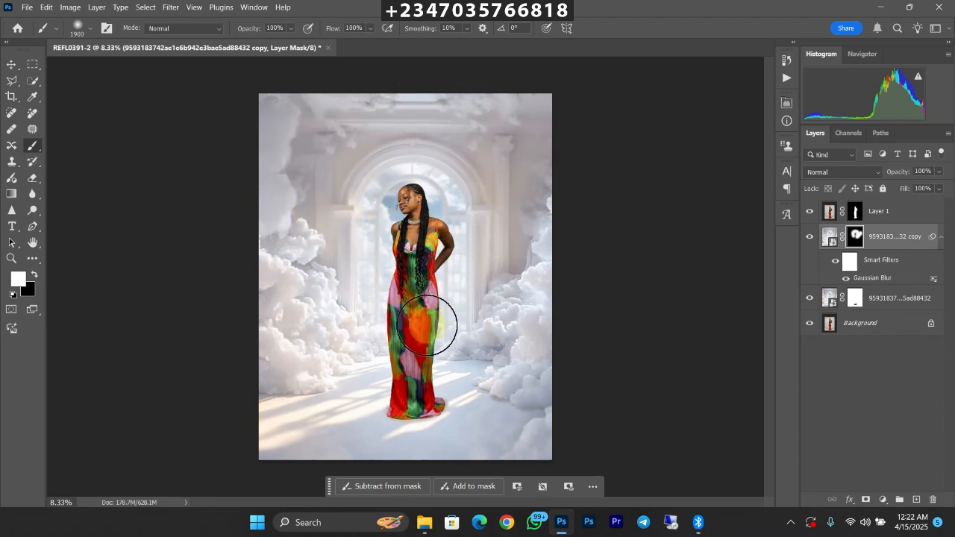
{"action": "key", "text": "ctrl+minus"}
{"action": "key", "text": "ctrl+plus"}
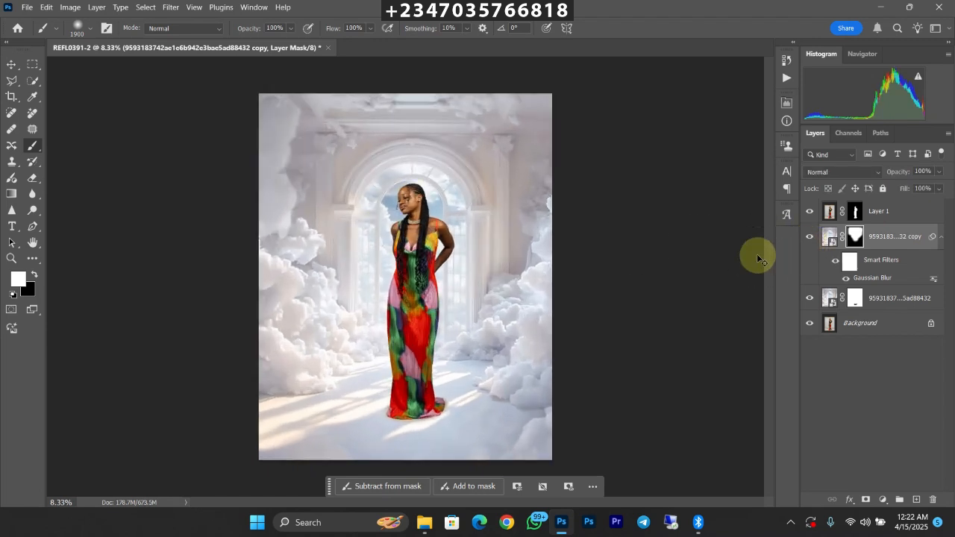
Step: Add a Color Lookup adjustment layer above the woman's layer using the perfect light skin.cube 3D LUT
{"action": "key", "text": "ctrl+minus"}
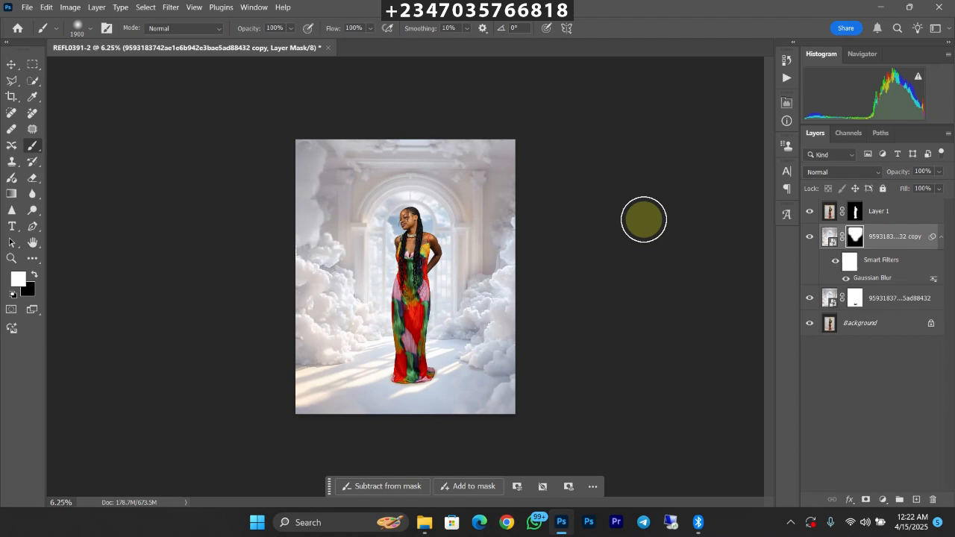
{"action": "left_click", "coordinate": [886, 212]}
{"action": "left_click", "coordinate": [882, 500]}
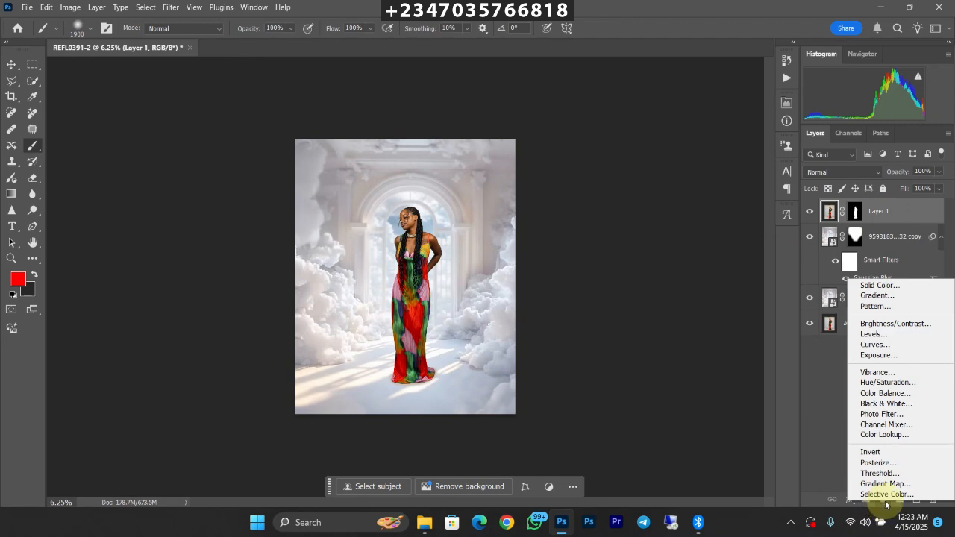
{"action": "left_click", "coordinate": [883, 434]}
{"action": "left_click", "coordinate": [721, 144]}
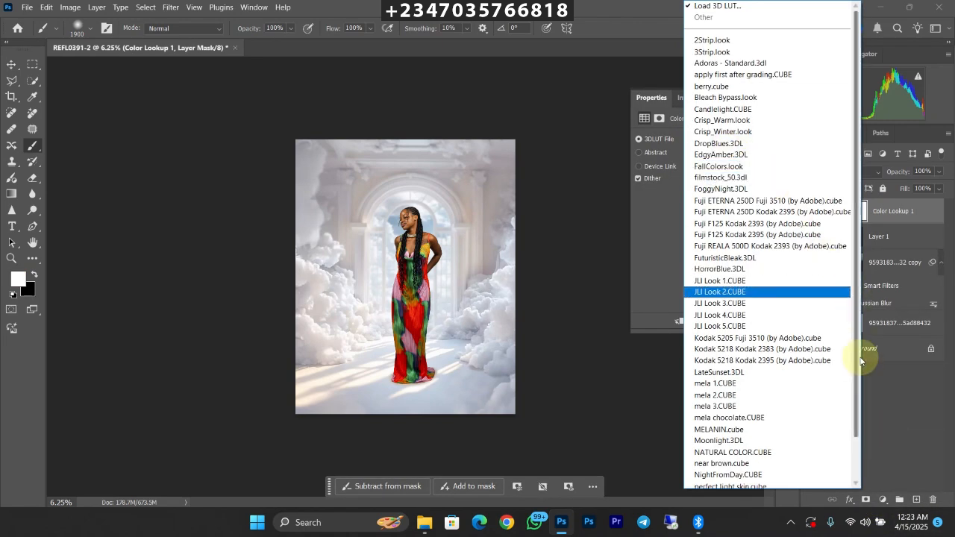
{"action": "scroll", "coordinate": [847, 464], "scroll_direction": "down", "scroll_amount": 2}
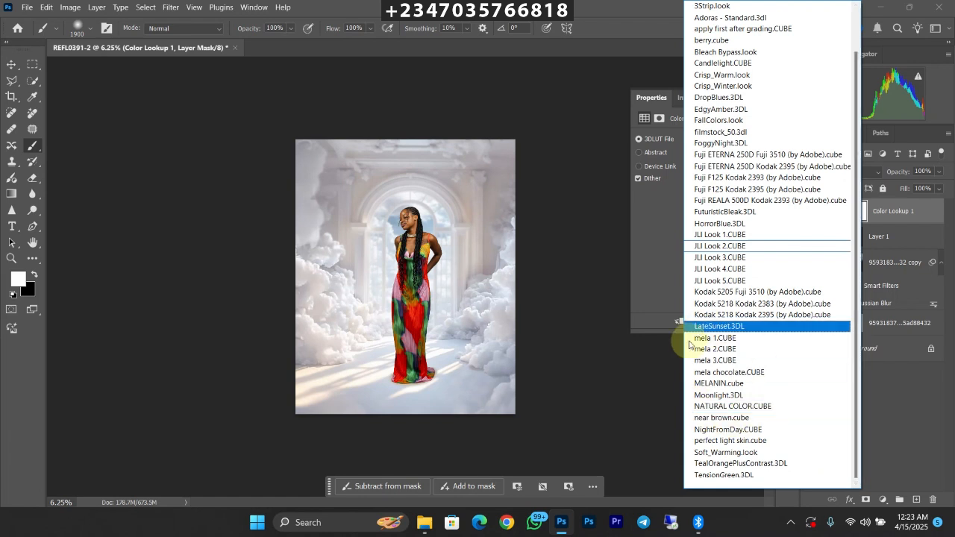
{"action": "left_click", "coordinate": [731, 440]}
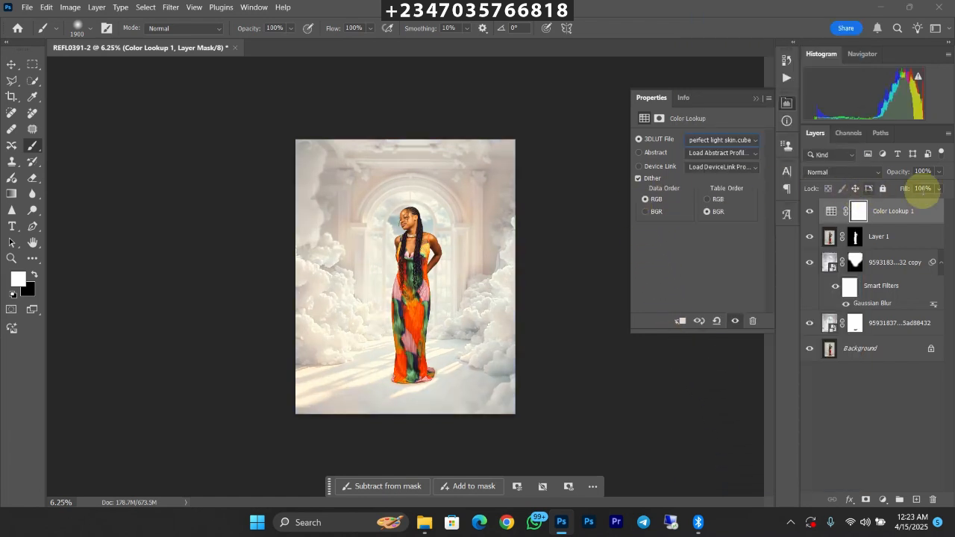
Step: Reduce the Color Lookup adjustment layer's opacity to 55% and check the grade across the composite
{"action": "left_click", "coordinate": [939, 172]}
{"action": "left_click_drag", "start_coordinate": [919, 188], "coordinate": [916, 186]}
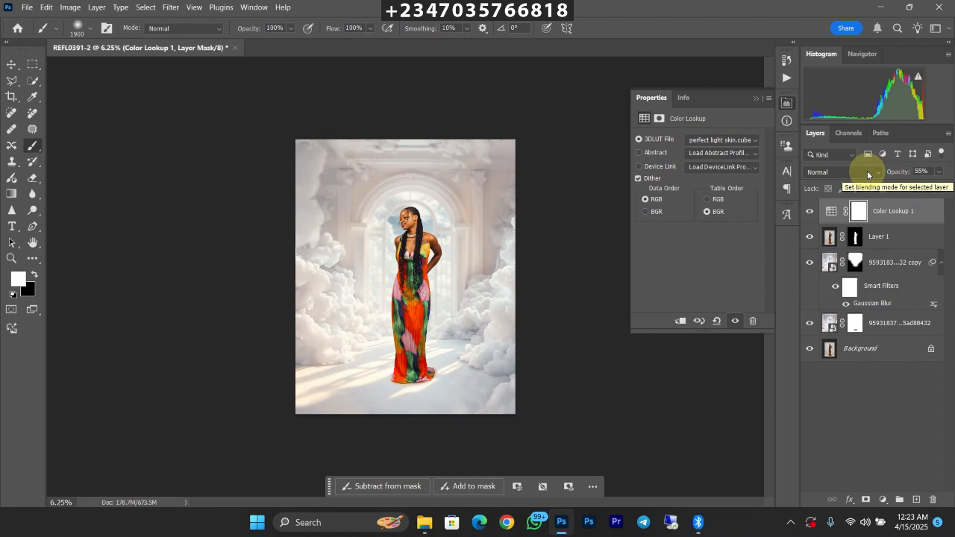
{"action": "scroll", "coordinate": [544, 270], "scroll_direction": "up", "scroll_amount": 2}
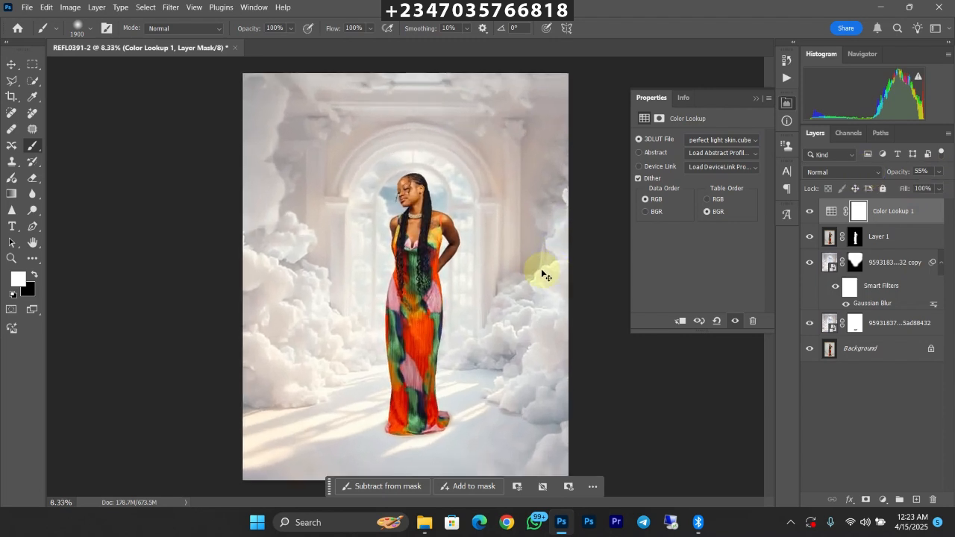
{"action": "scroll", "coordinate": [546, 271], "scroll_direction": "down", "scroll_amount": 1}
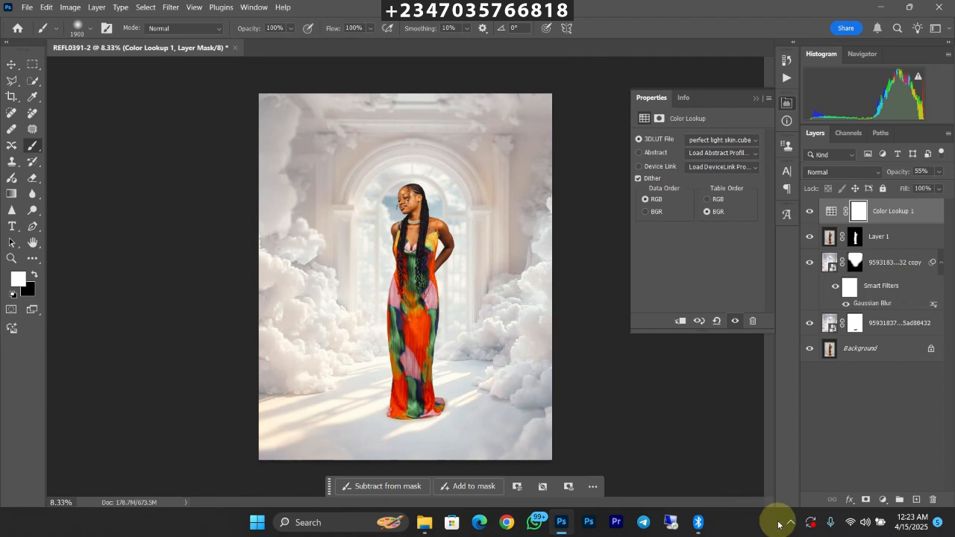